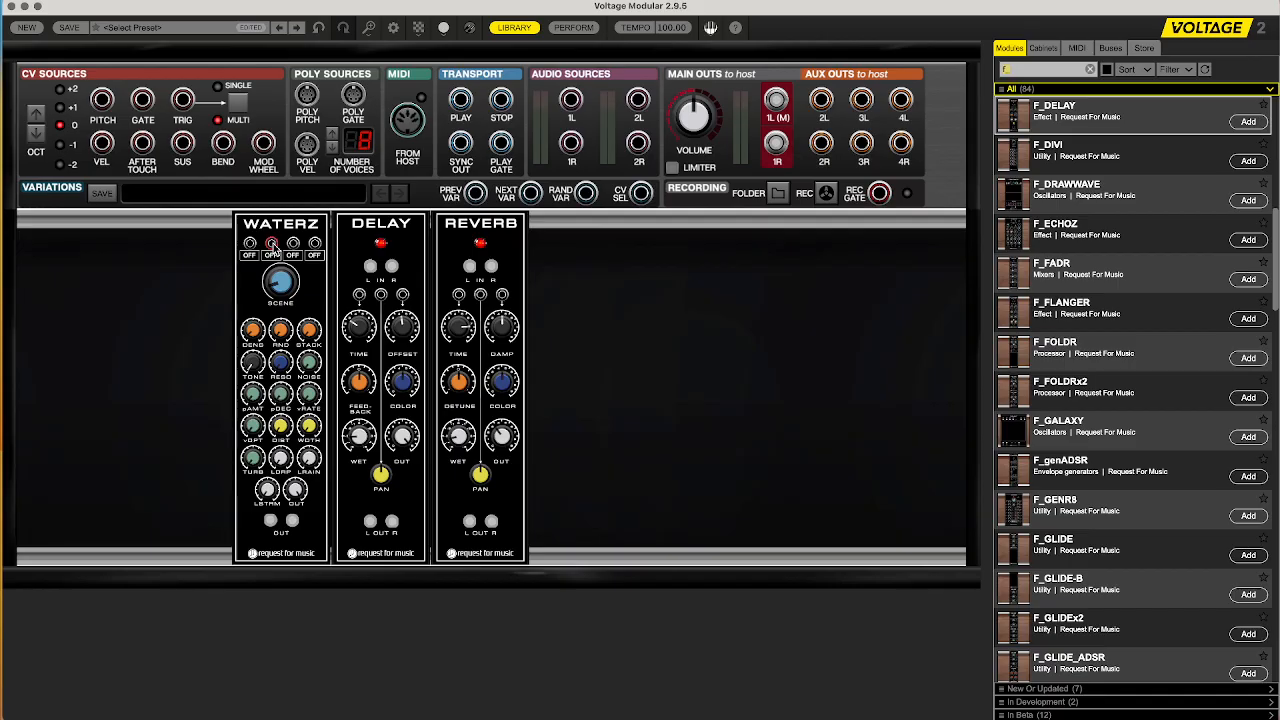
- Examine the WATERZ module's CV inputs, scene control and the list of available modulation destinations
click(272, 245)
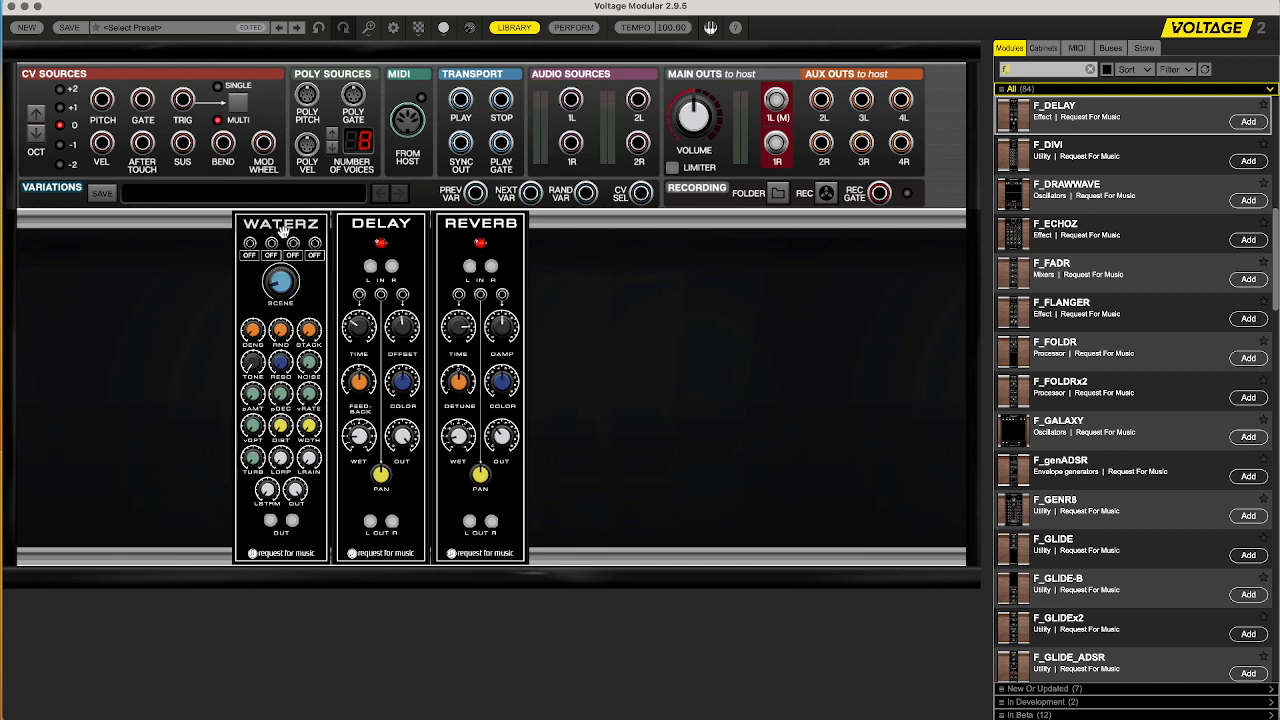
click(282, 290)
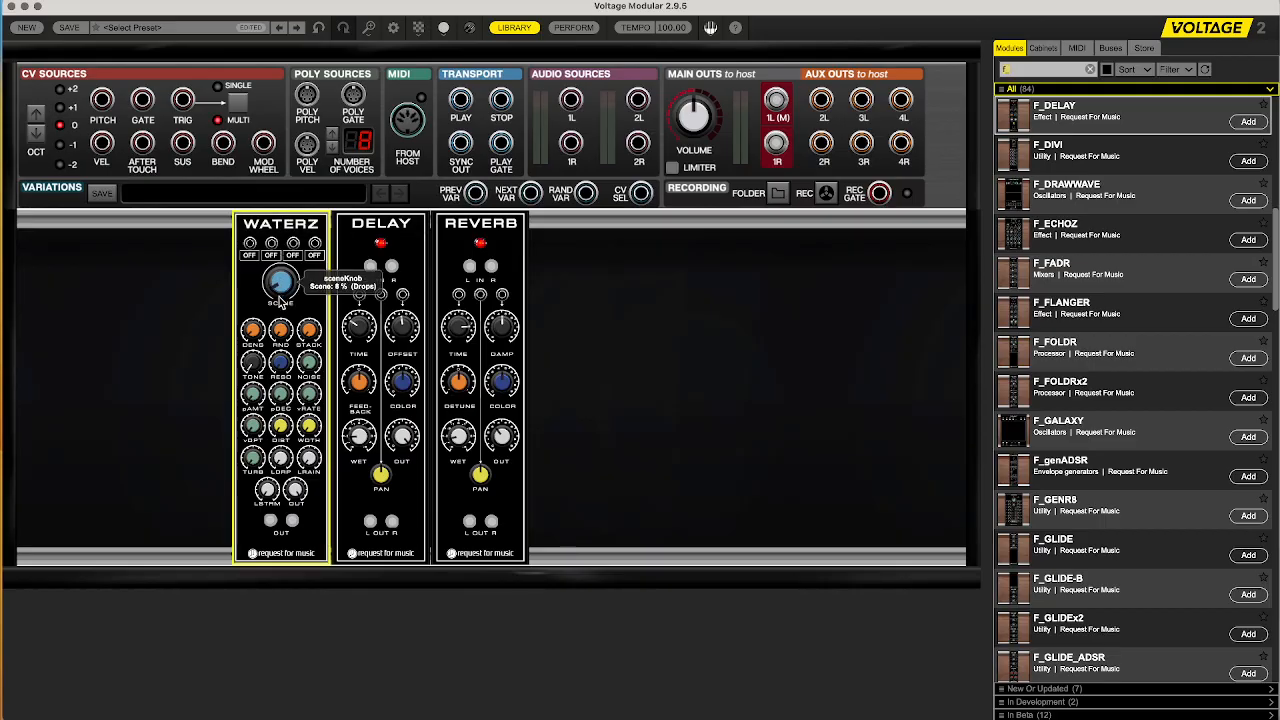
drag(282, 301, 320, 310)
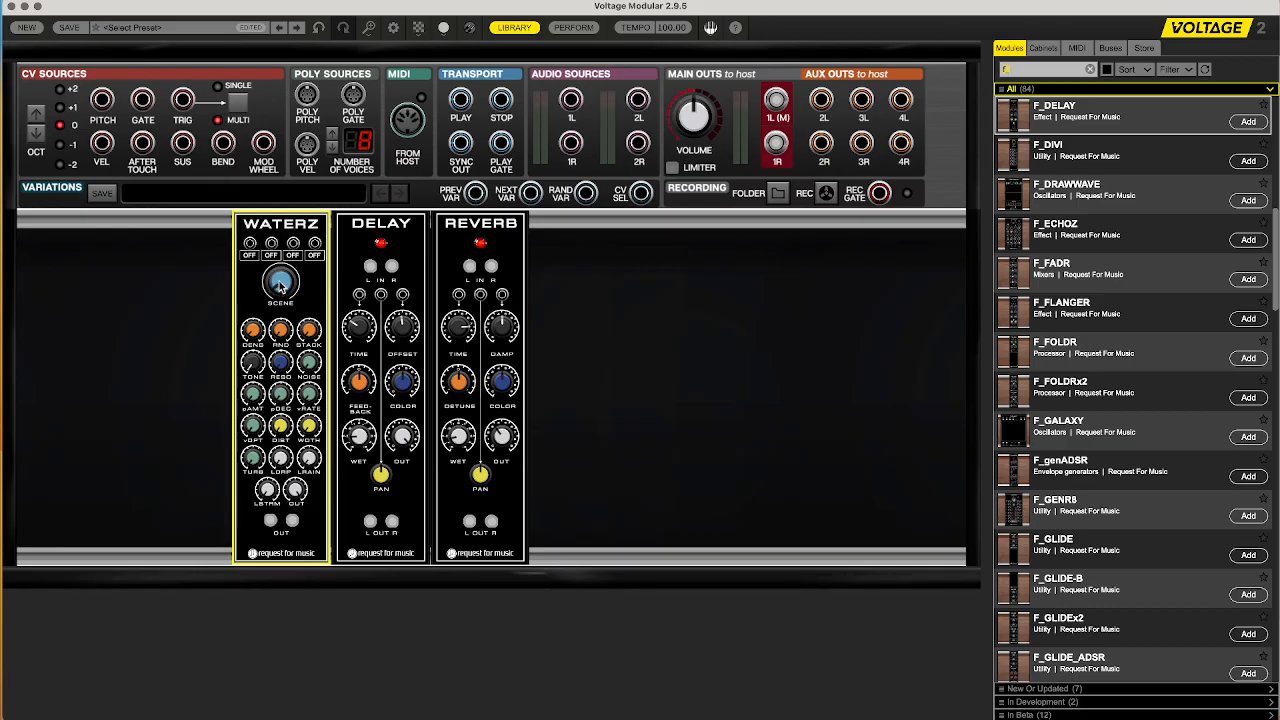
mouse_move(281, 287)
click(249, 256)
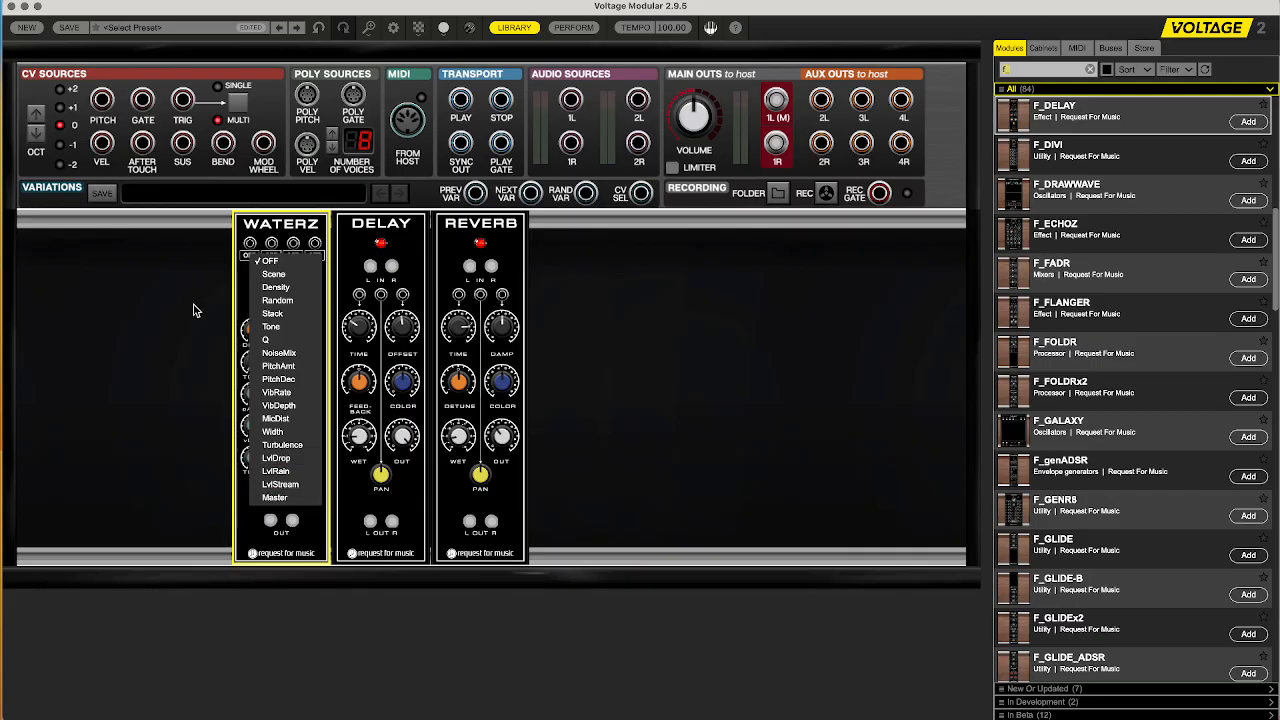
click(240, 282)
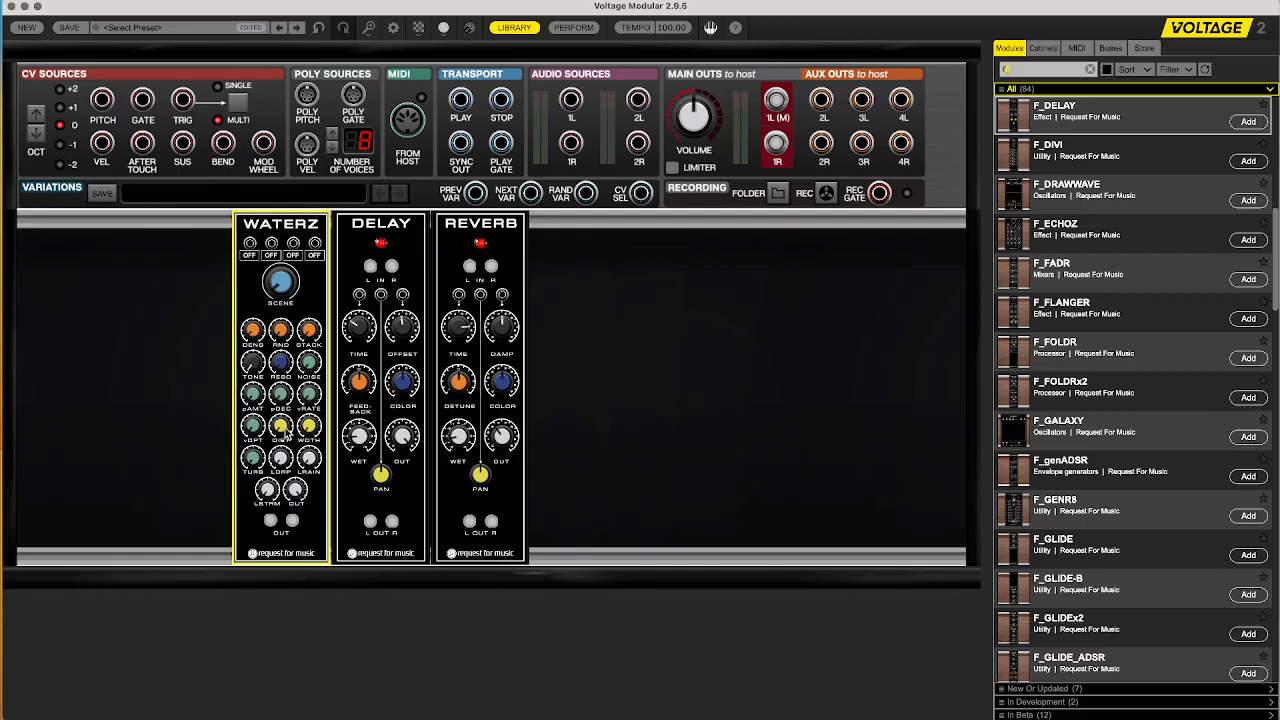
- Adjust the density and tone of the WATERZ module
mouse_move(282, 426)
mouse_move(393, 267)
mouse_move(254, 347)
mouse_down()
mouse_move(258, 312)
mouse_move(261, 337)
mouse_up()
mouse_move(254, 341)
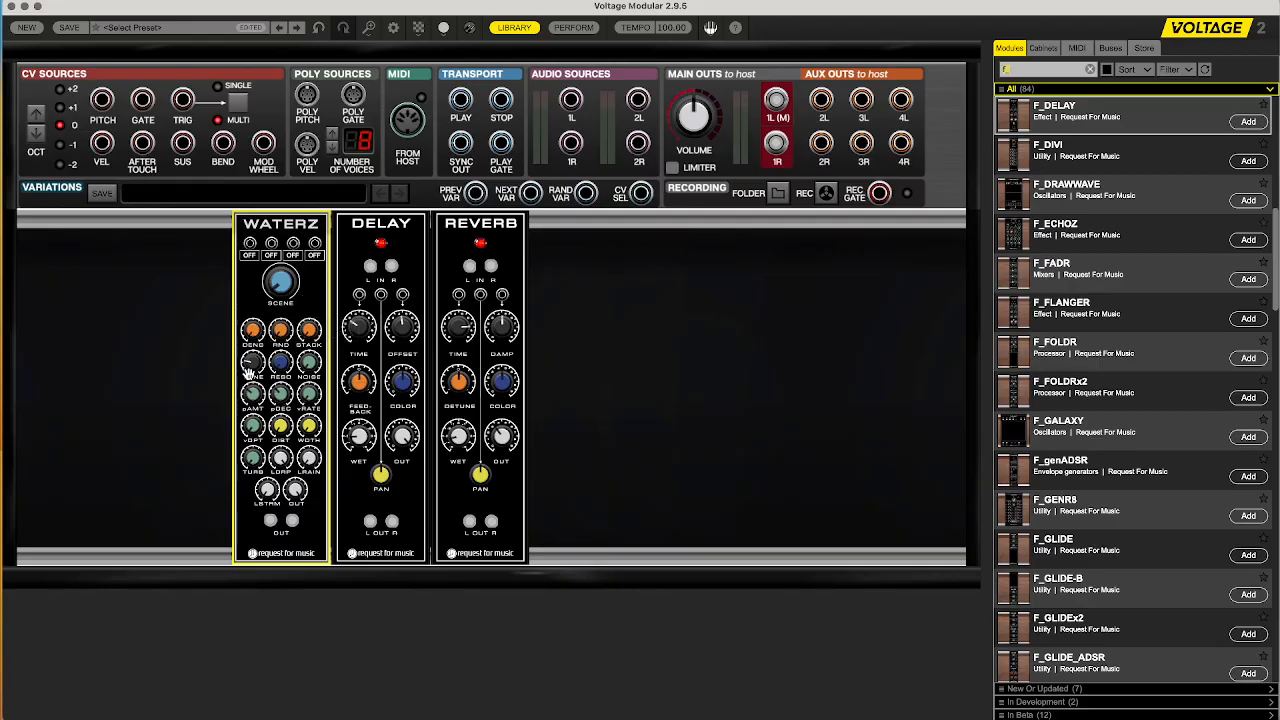
drag(257, 338, 316, 205)
mouse_move(256, 370)
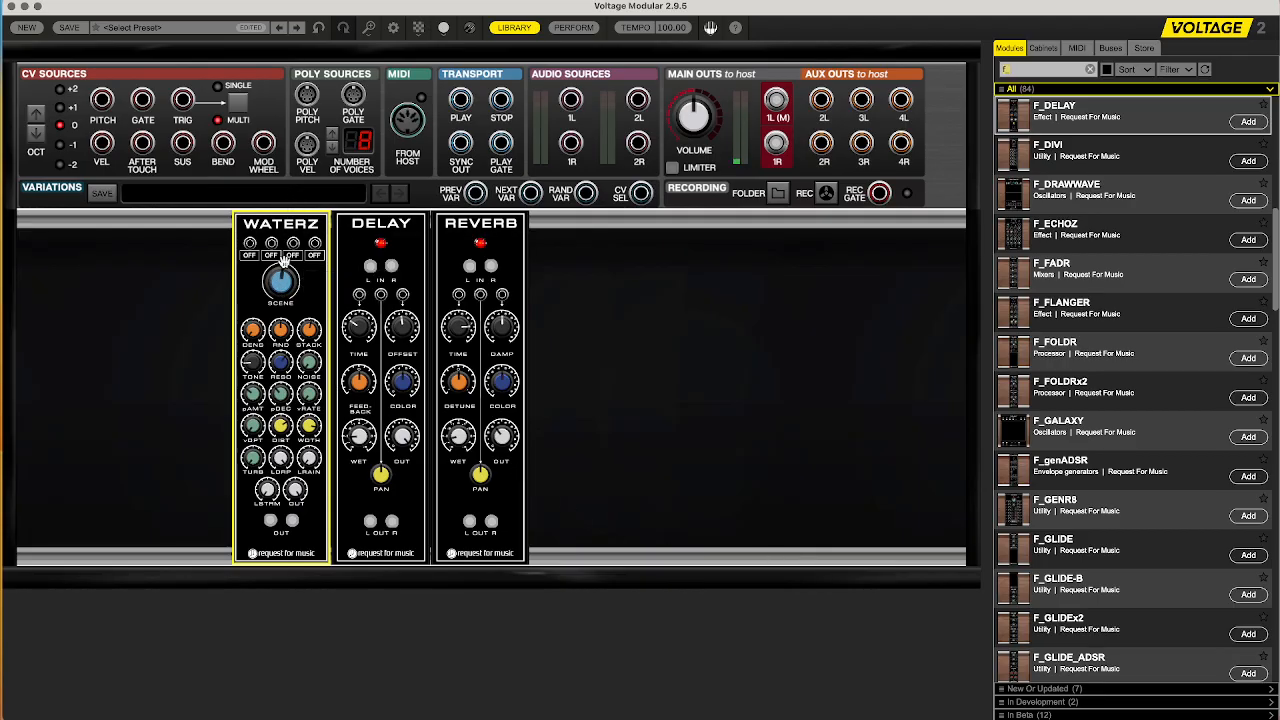
- Sweep the WATERZ scene through Heavy Rain at 75 % and raise the event density
drag(287, 280, 305, 221)
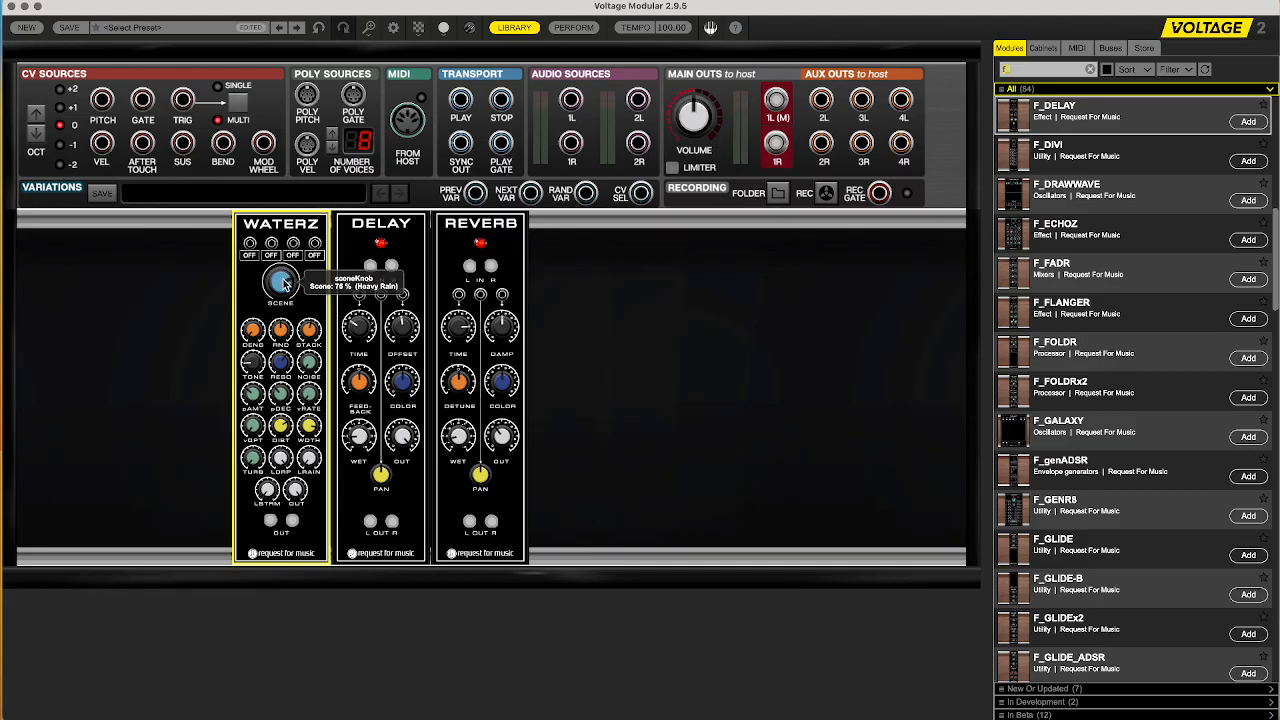
drag(284, 279, 312, 356)
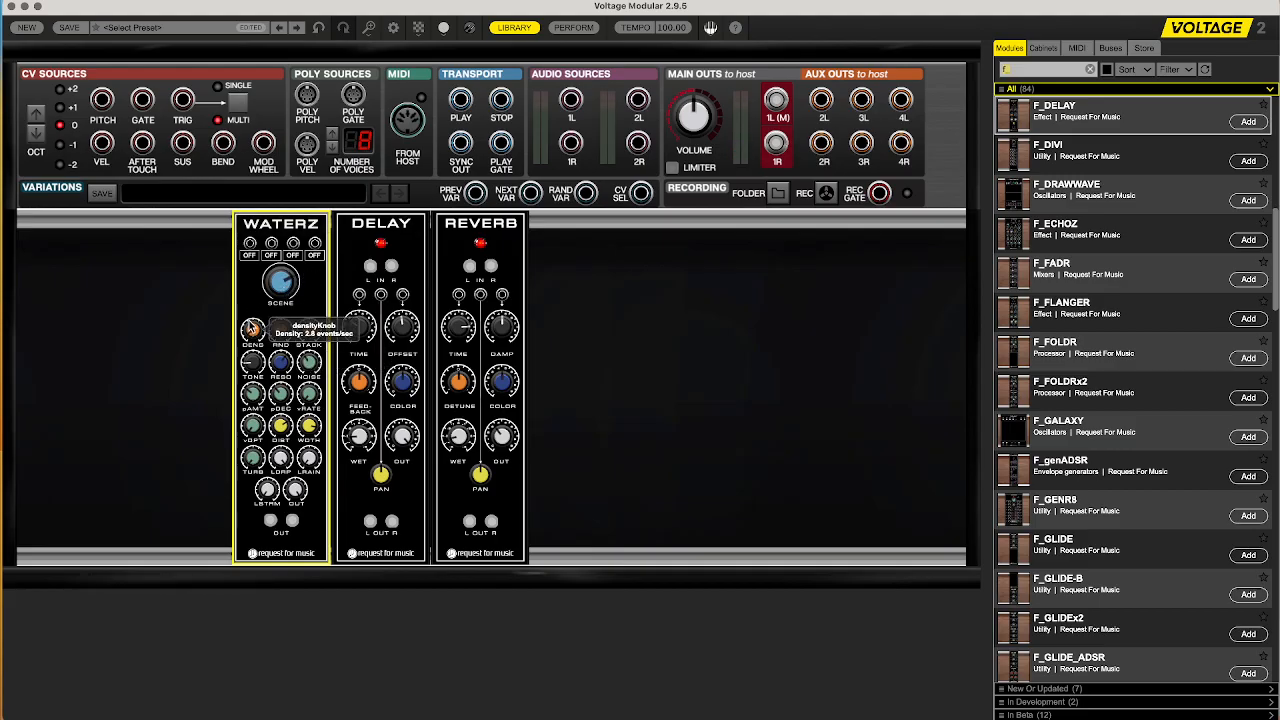
drag(251, 308, 258, 274)
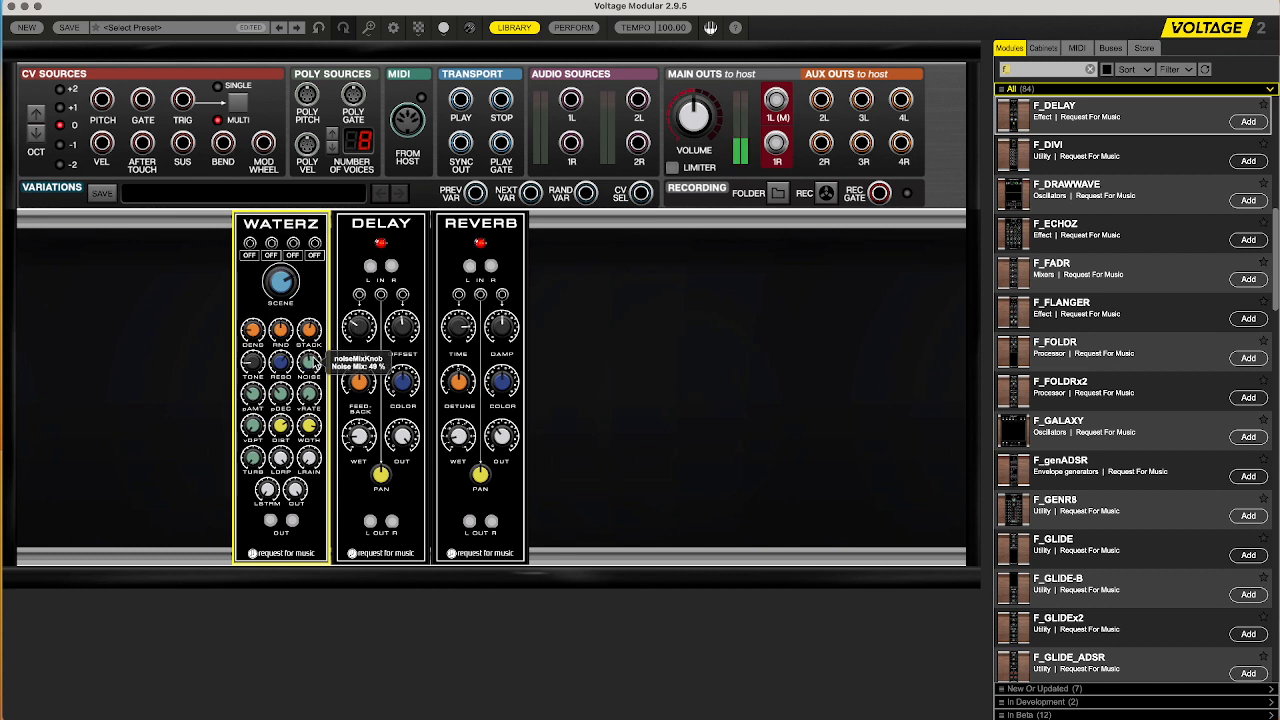
- Set the reverb's wet level to about 13.1 % and adjust the WATERZ noise mix
click(467, 445)
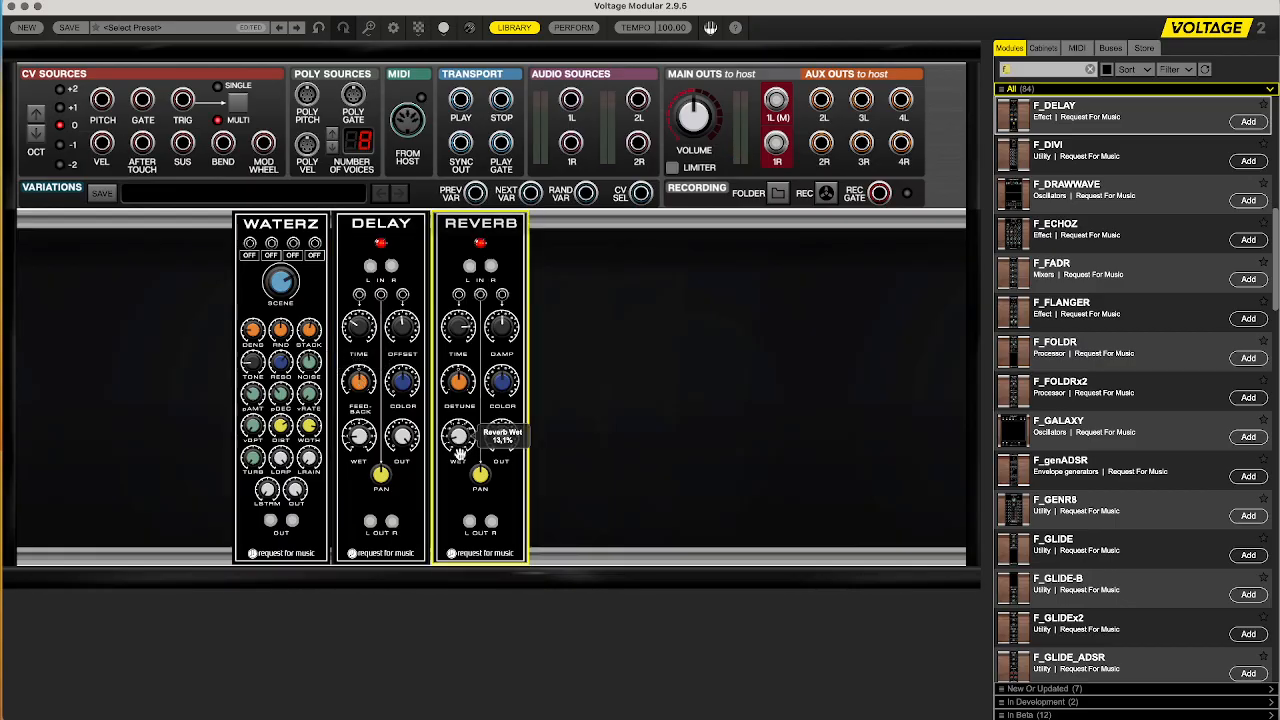
click(315, 363)
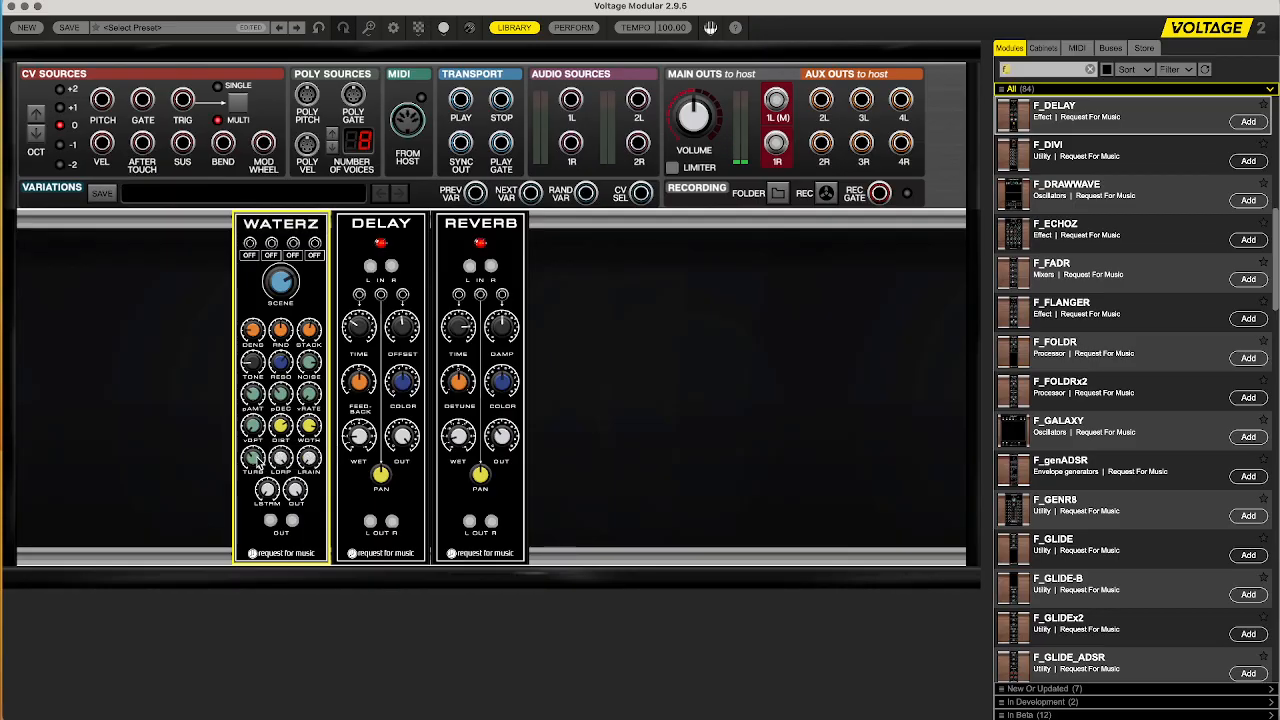
- Vary the WATERZ turbulence and adjust its stream level
mouse_move(257, 461)
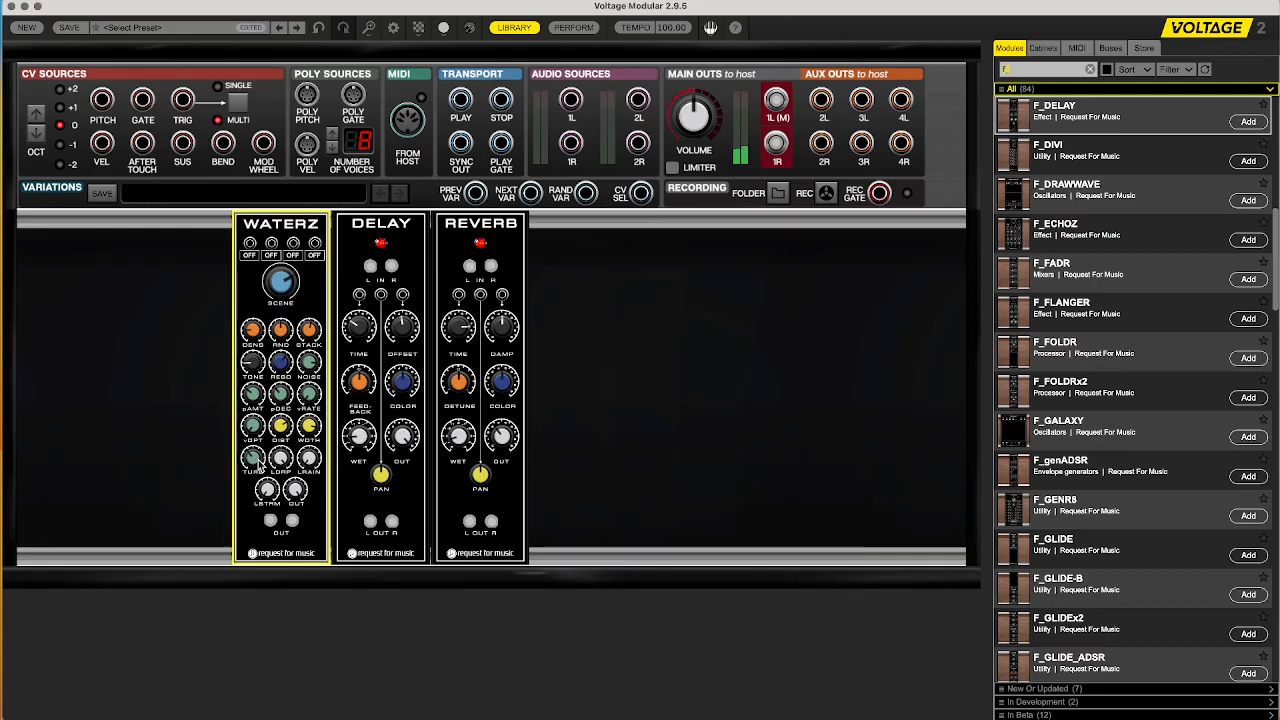
drag(258, 464, 260, 470)
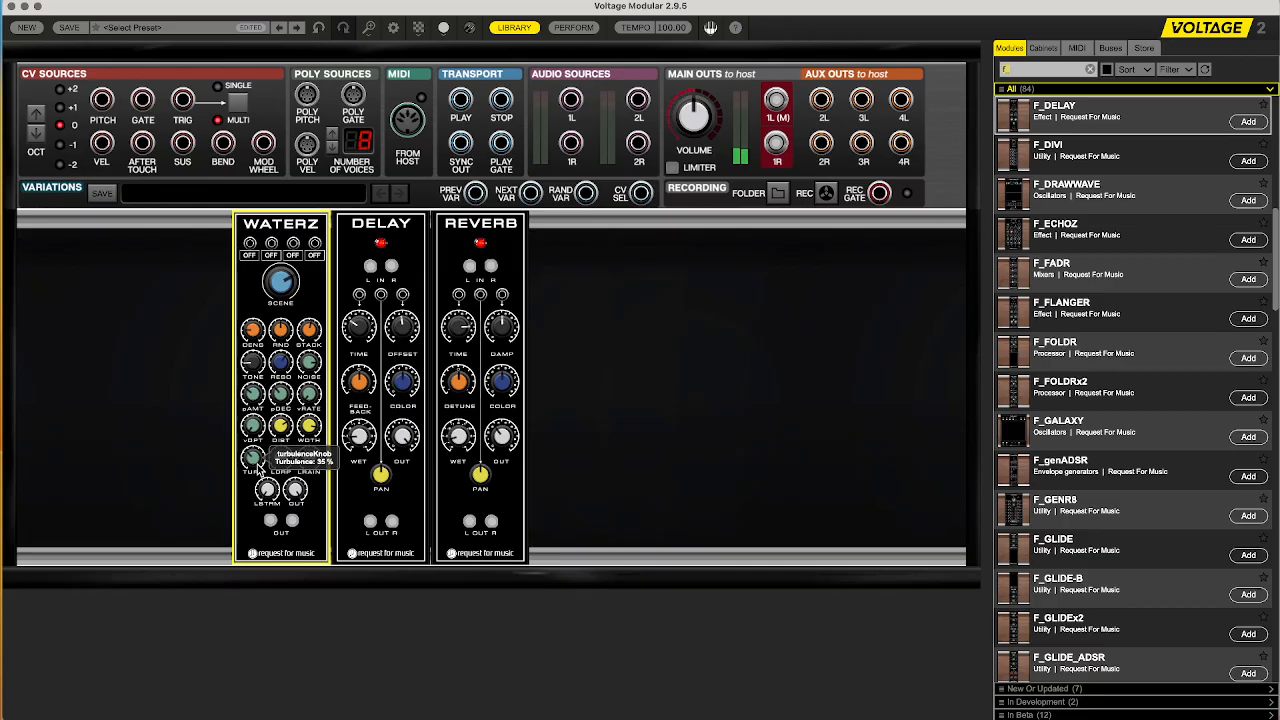
drag(258, 470, 255, 412)
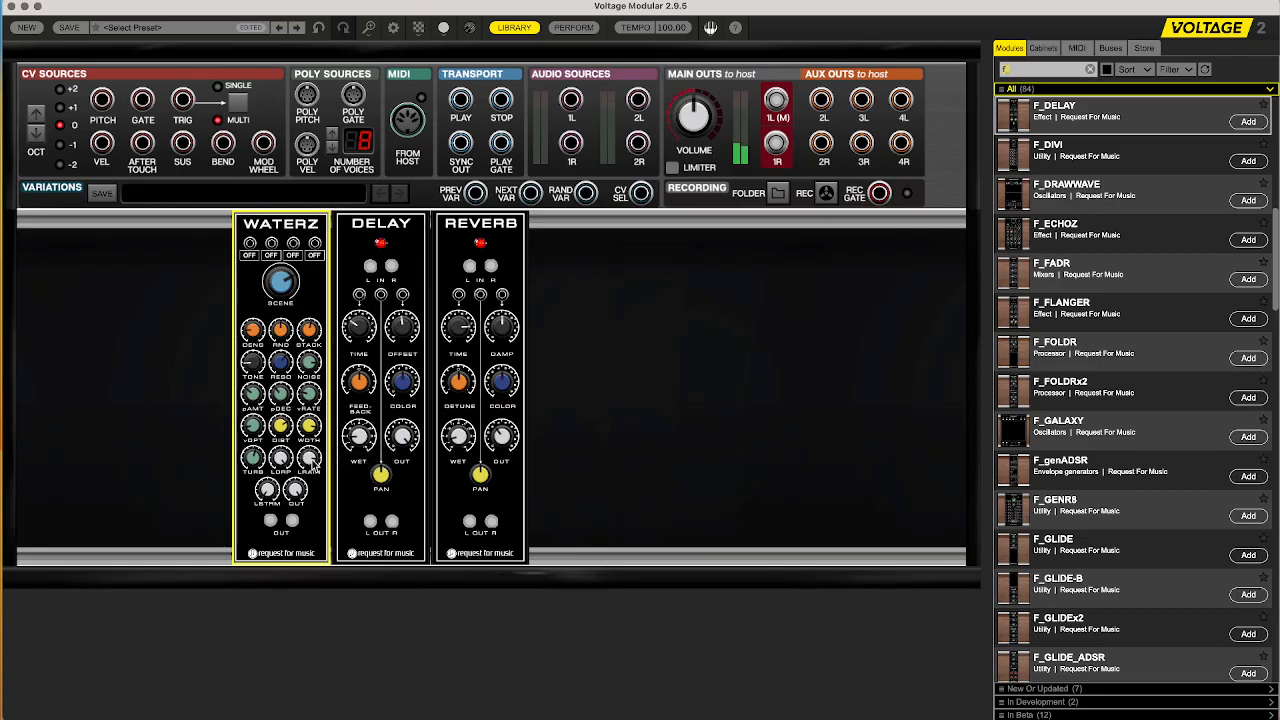
drag(268, 488, 291, 394)
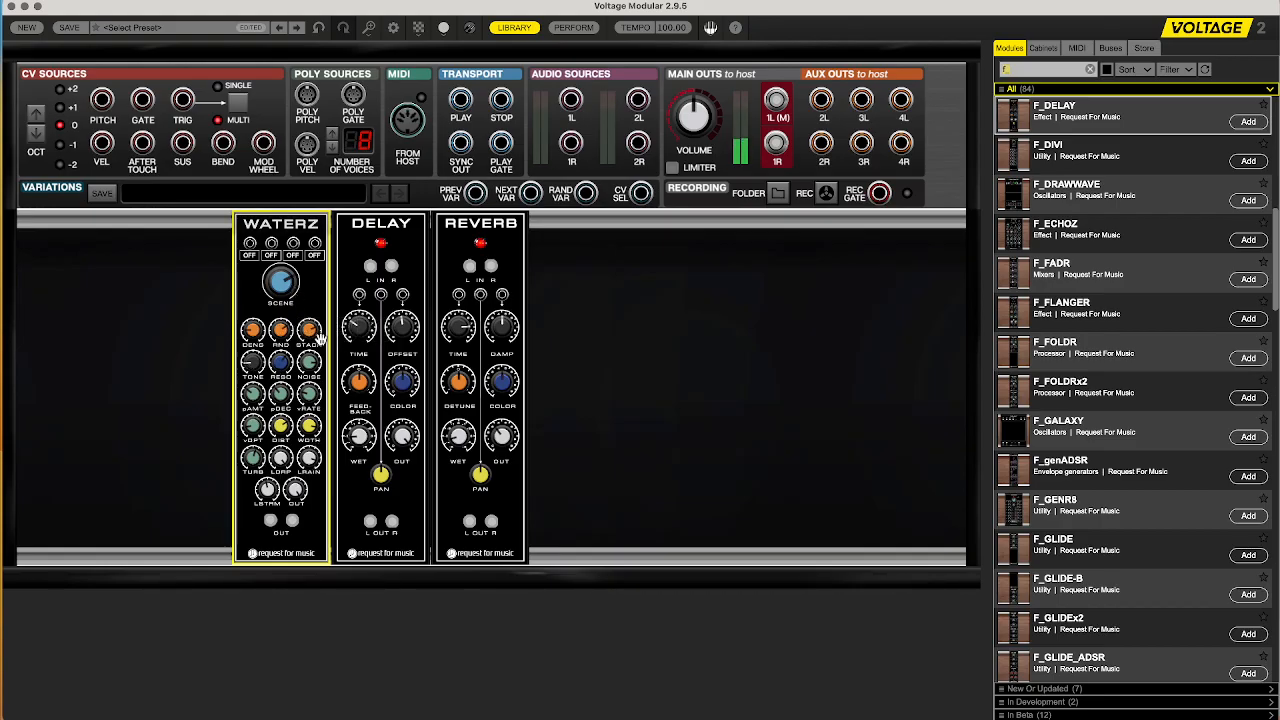
- Load the Brook close module preset on WATERZ
drag(370, 266, 252, 520)
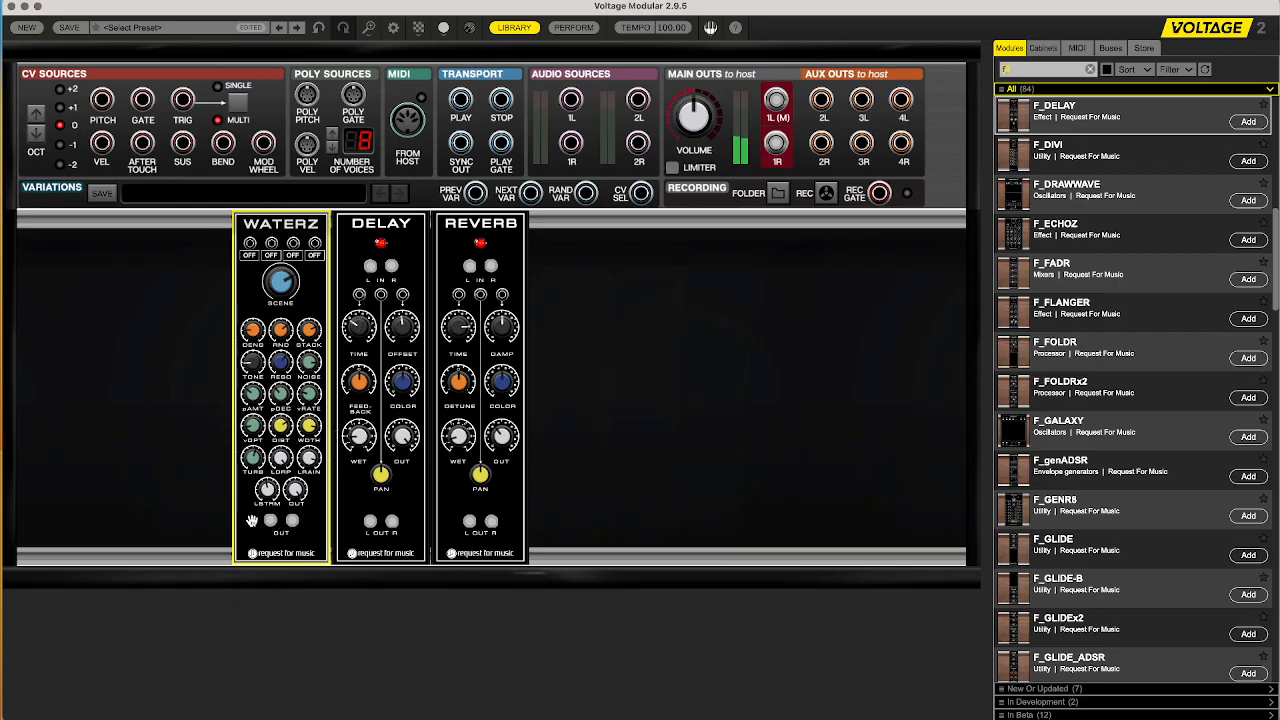
right_click(317, 270)
mouse_move(319, 276)
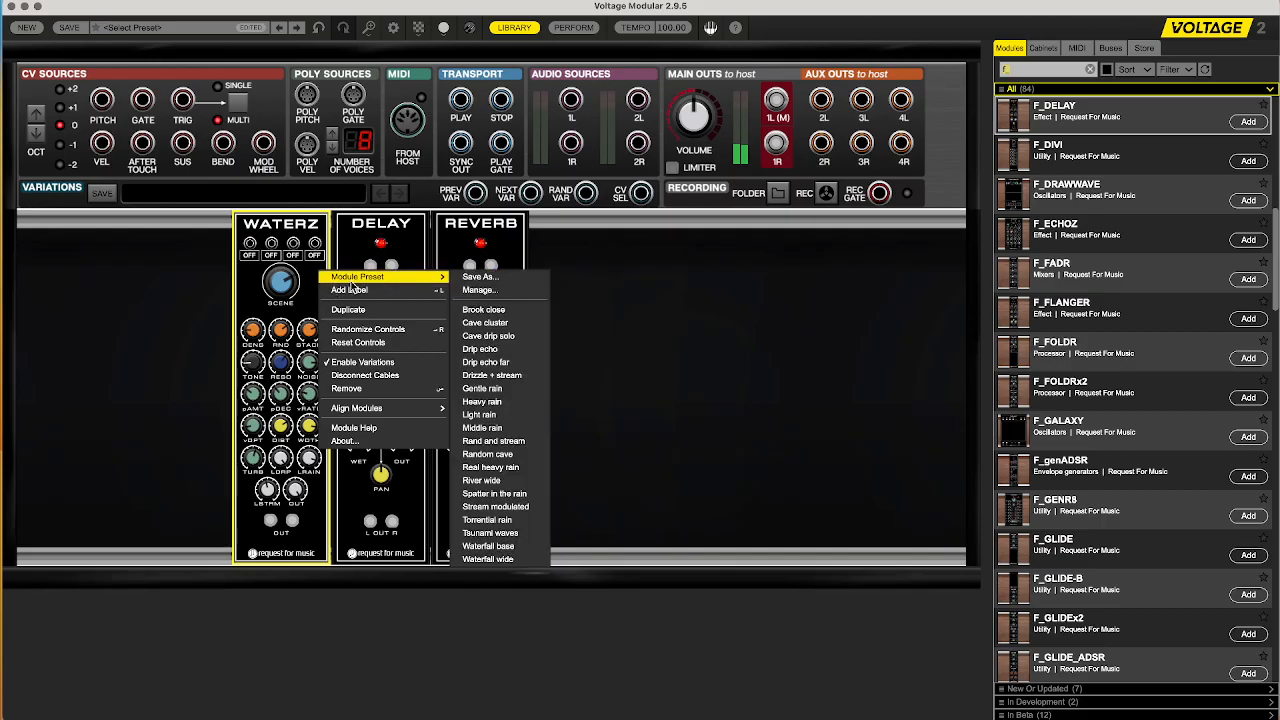
click(481, 309)
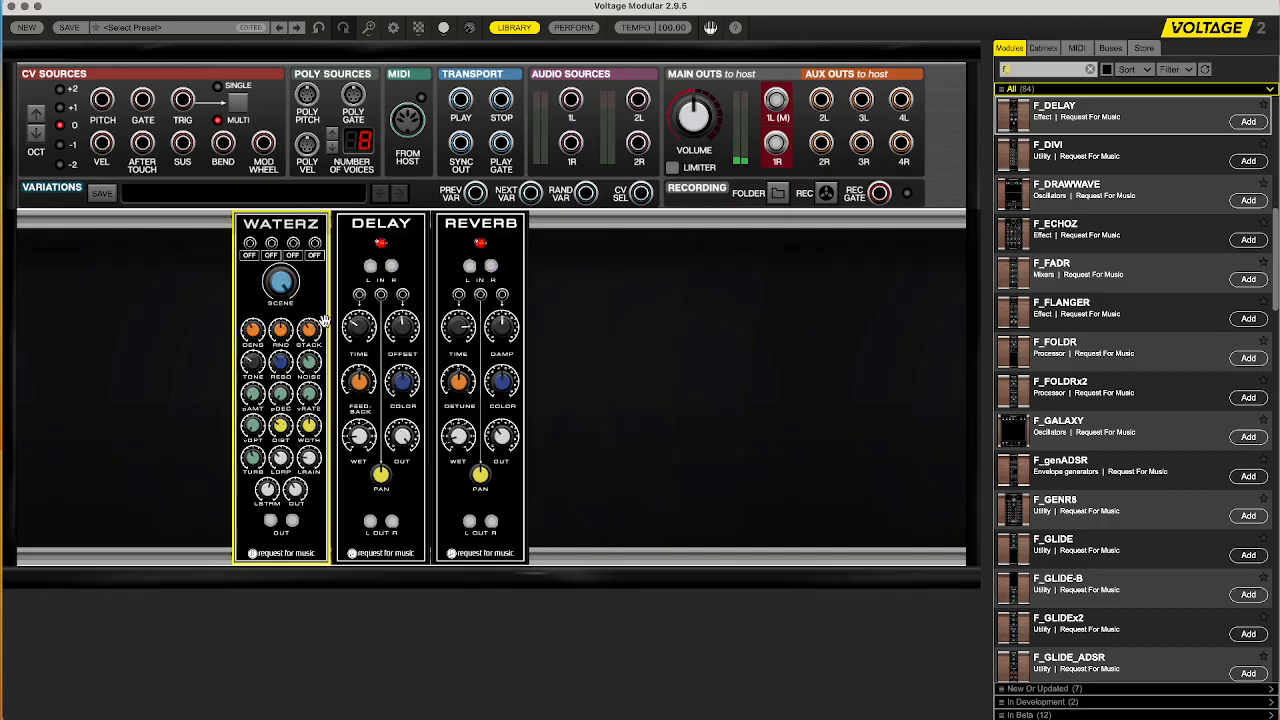
- Adjust the WATERZ output level and raise the main output volume
mouse_move(297, 499)
mouse_down()
mouse_move(304, 474)
mouse_move(297, 490)
mouse_up()
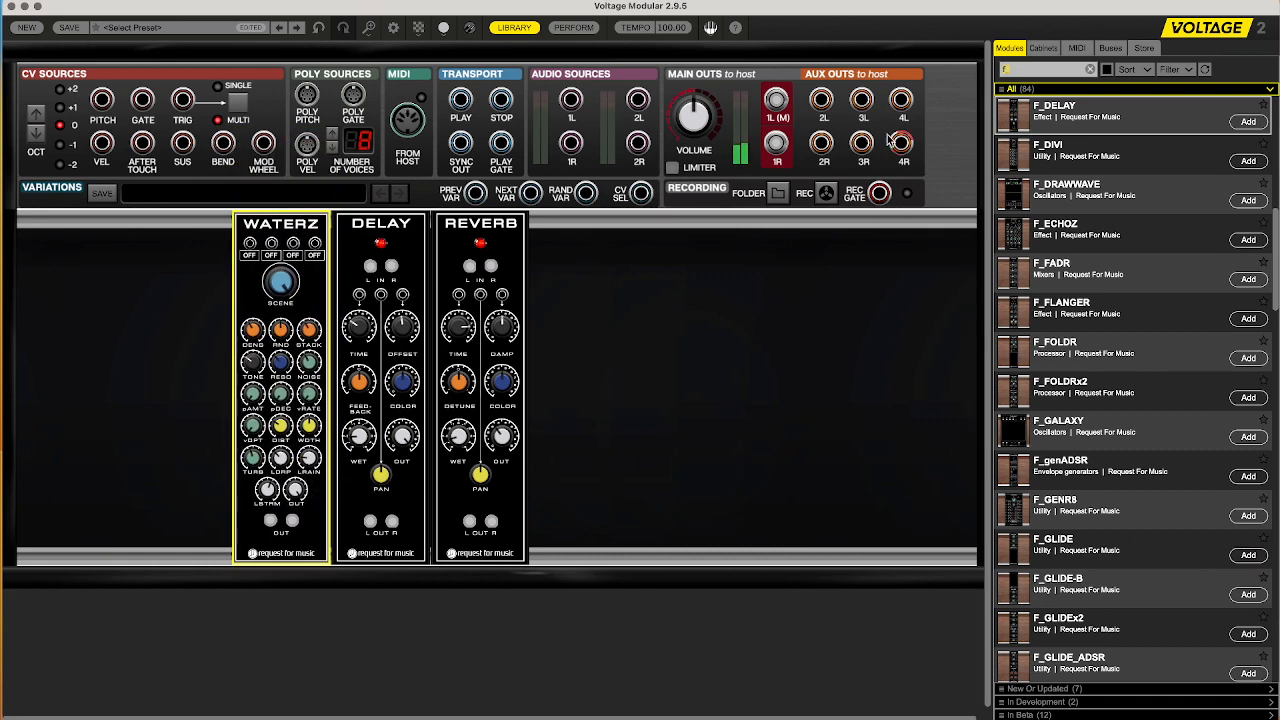
drag(699, 118, 711, 29)
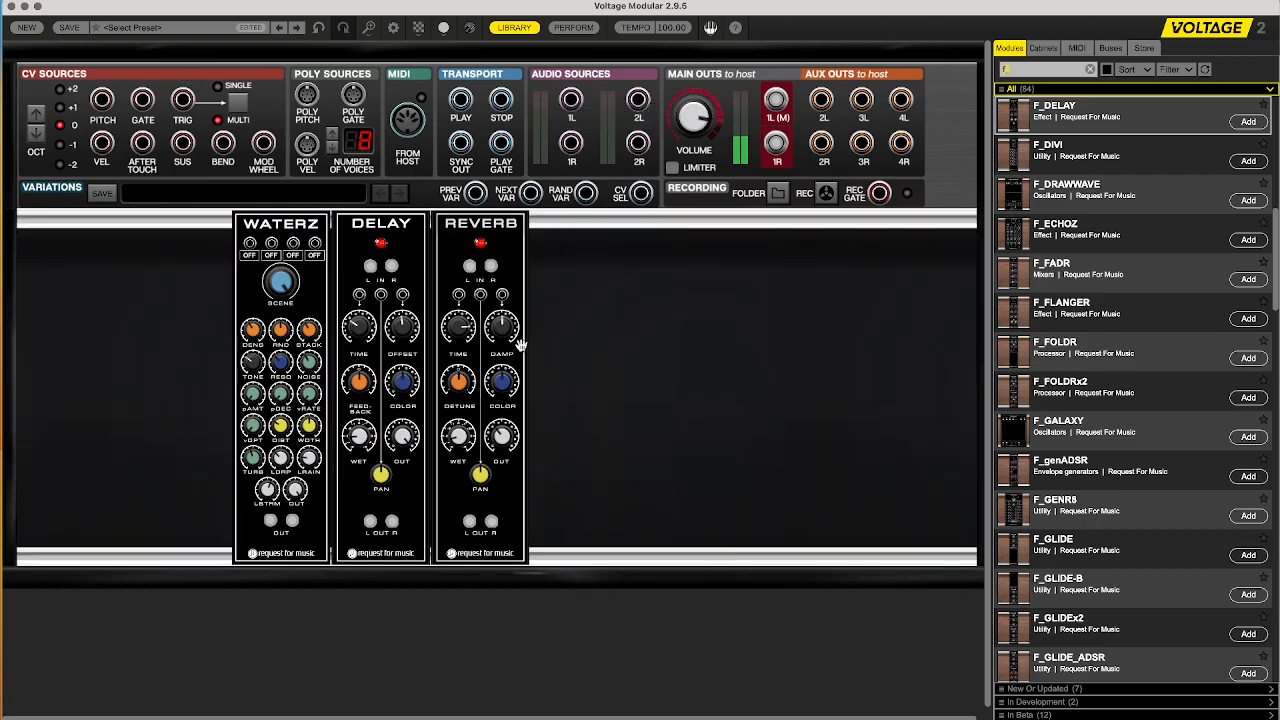
drag(691, 108, 696, 80)
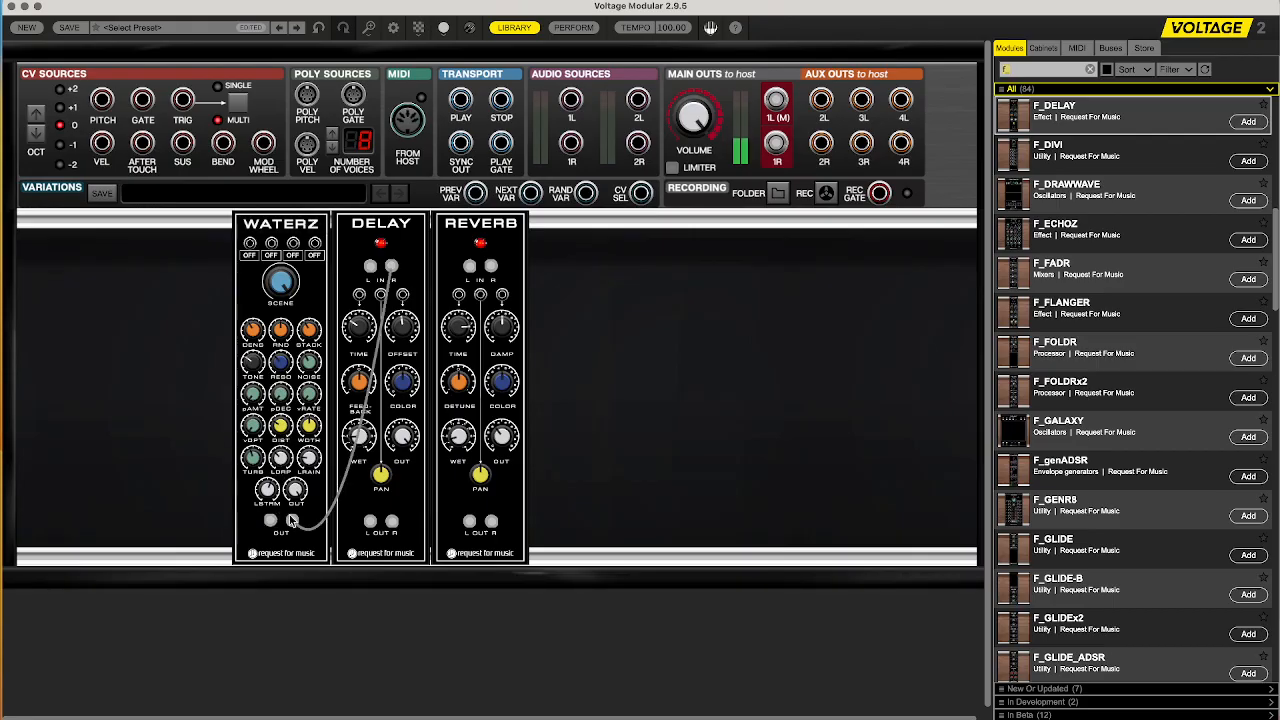
- Audition the Cave cluster and Cave drip solo module presets on WATERZ
right_click(310, 277)
mouse_move(314, 282)
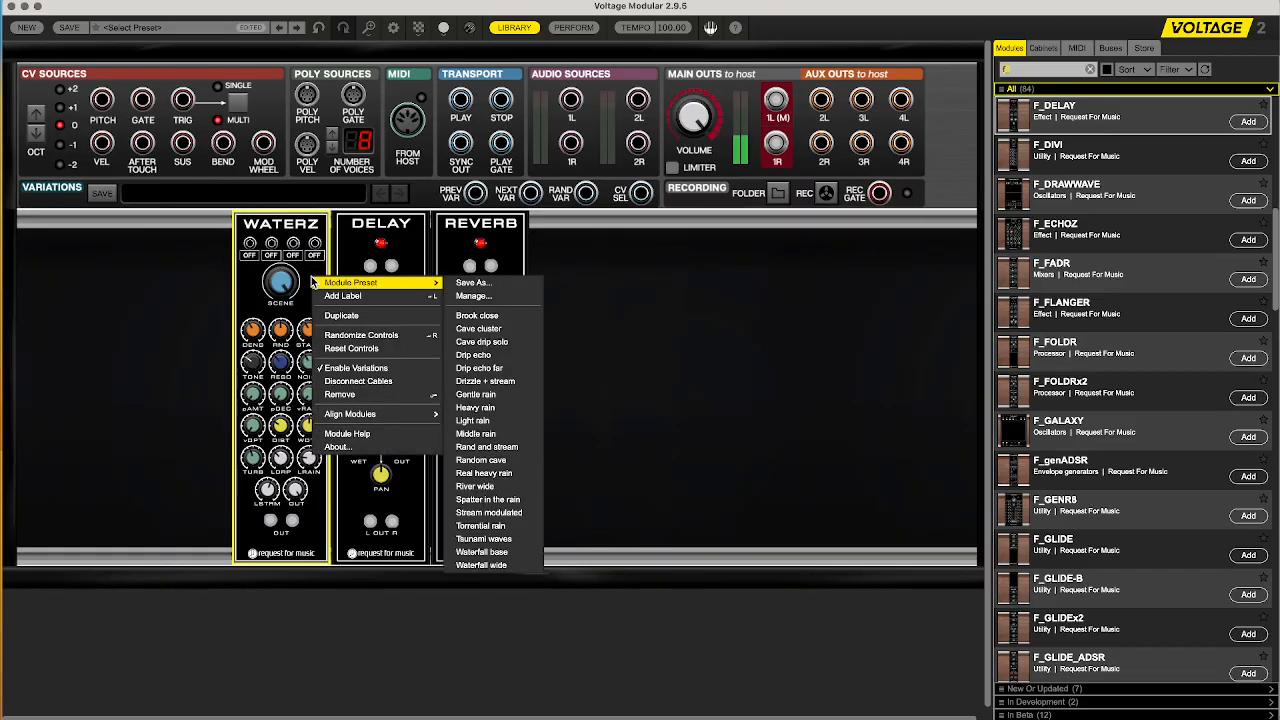
click(478, 332)
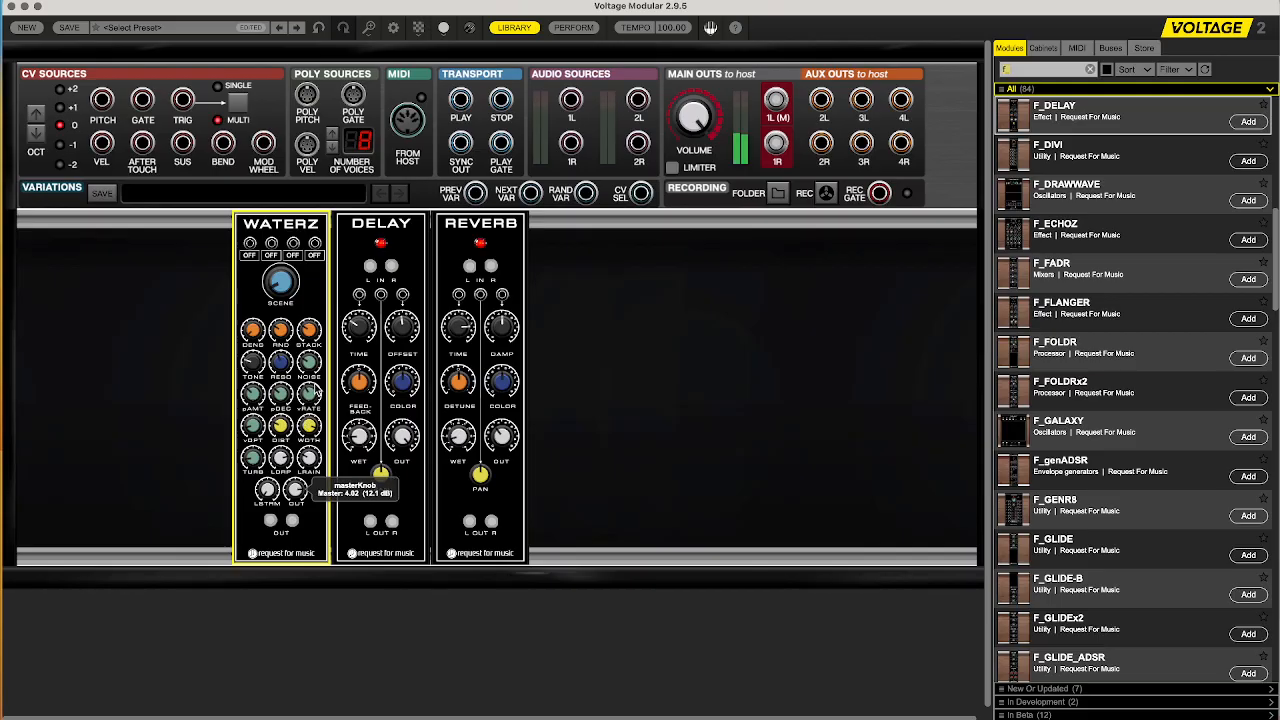
right_click(308, 280)
mouse_move(323, 284)
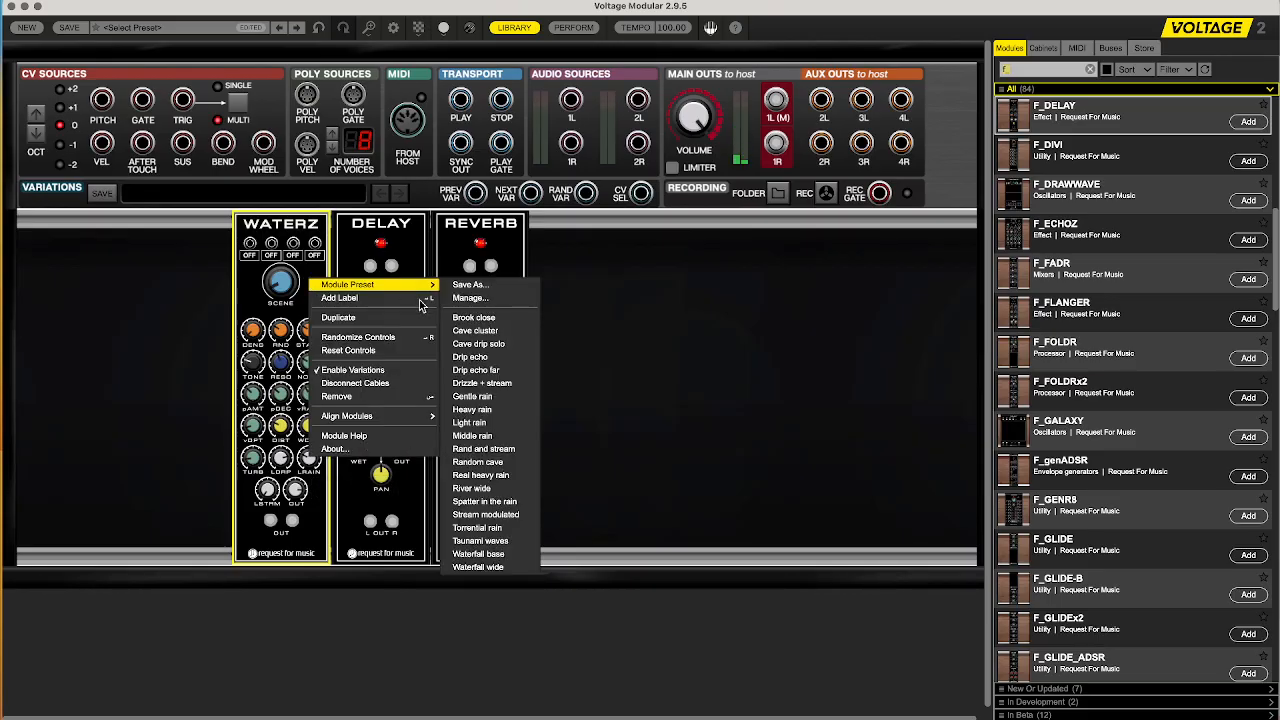
click(480, 345)
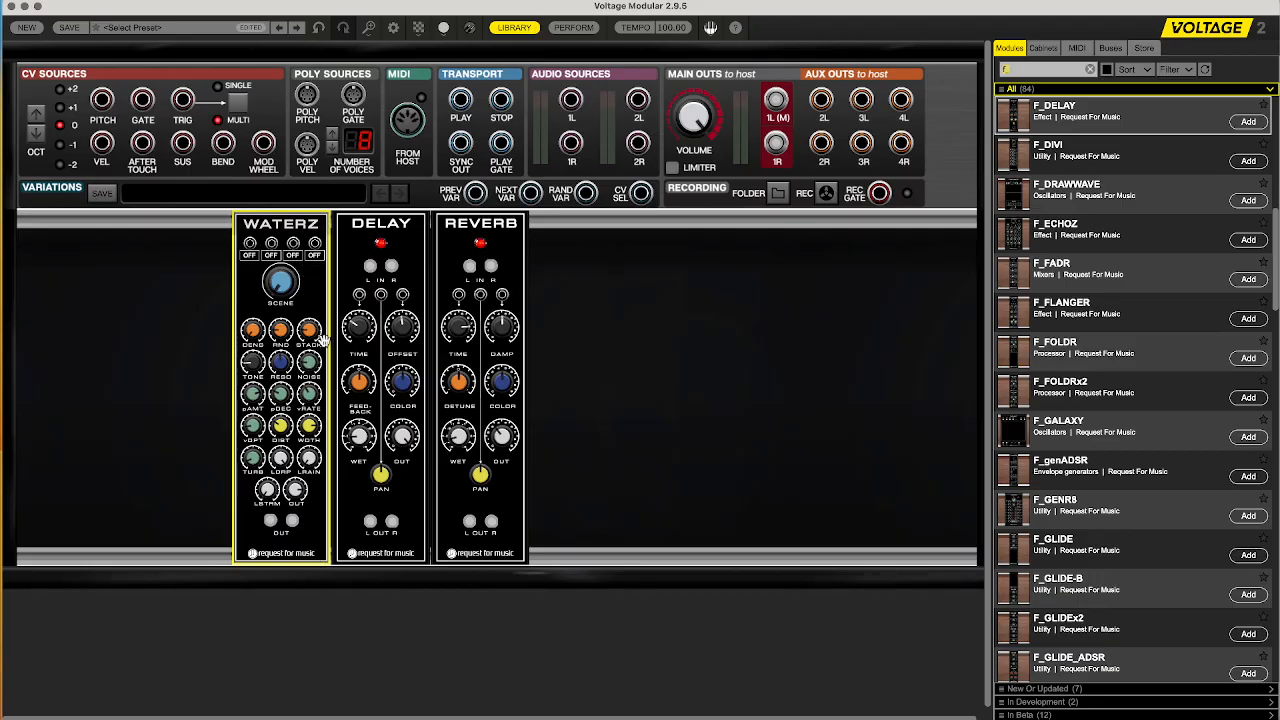
- Audition the Drizzle + stream and Gentle rain module presets on WATERZ
right_click(316, 285)
mouse_move(393, 293)
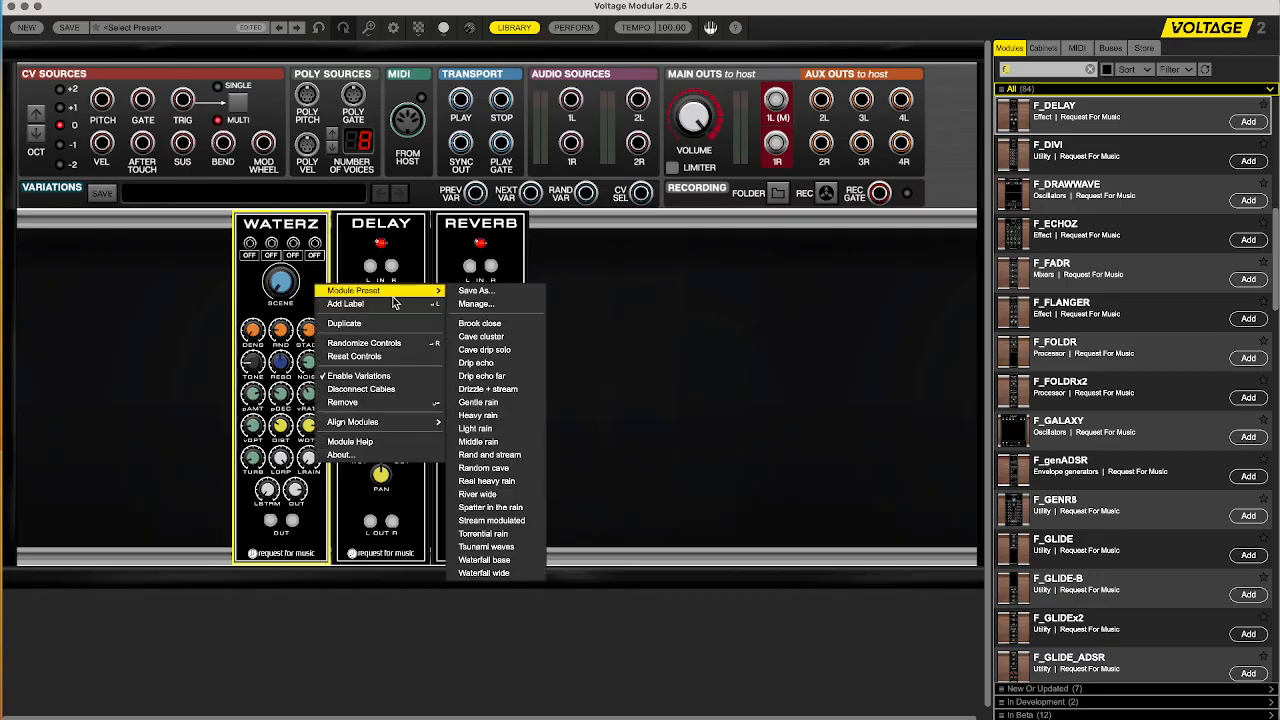
click(488, 389)
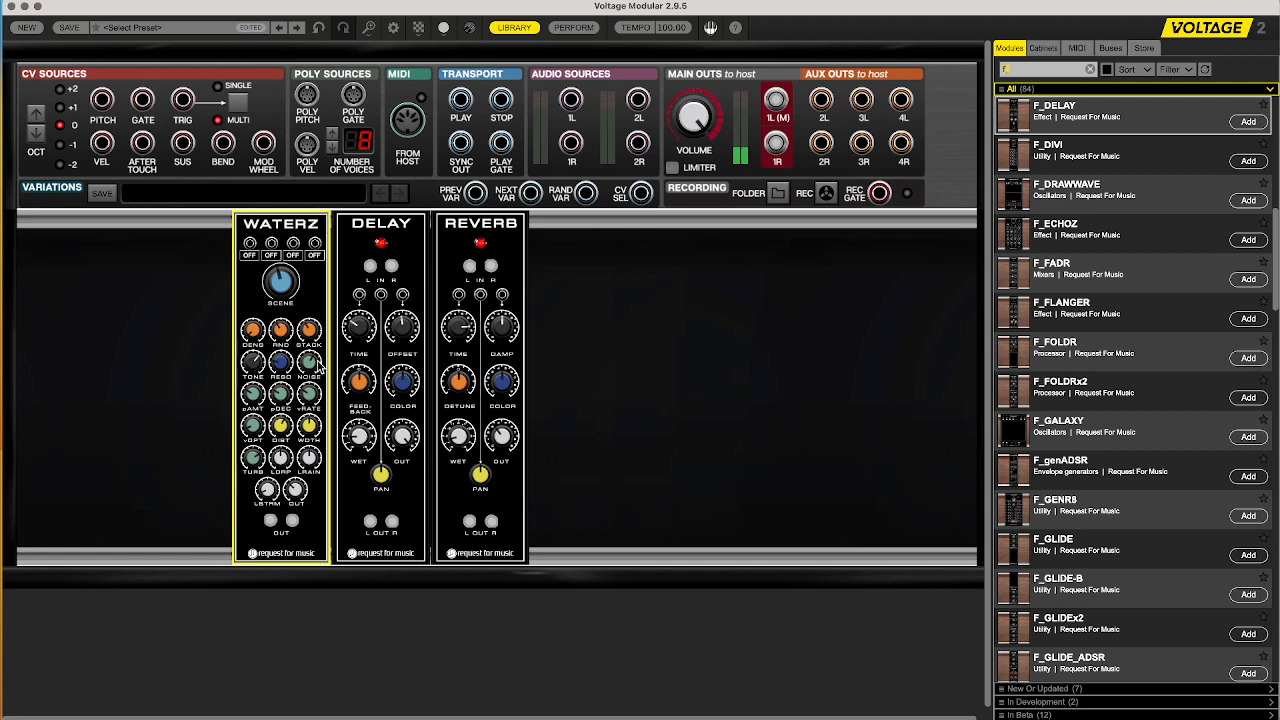
mouse_move(318, 367)
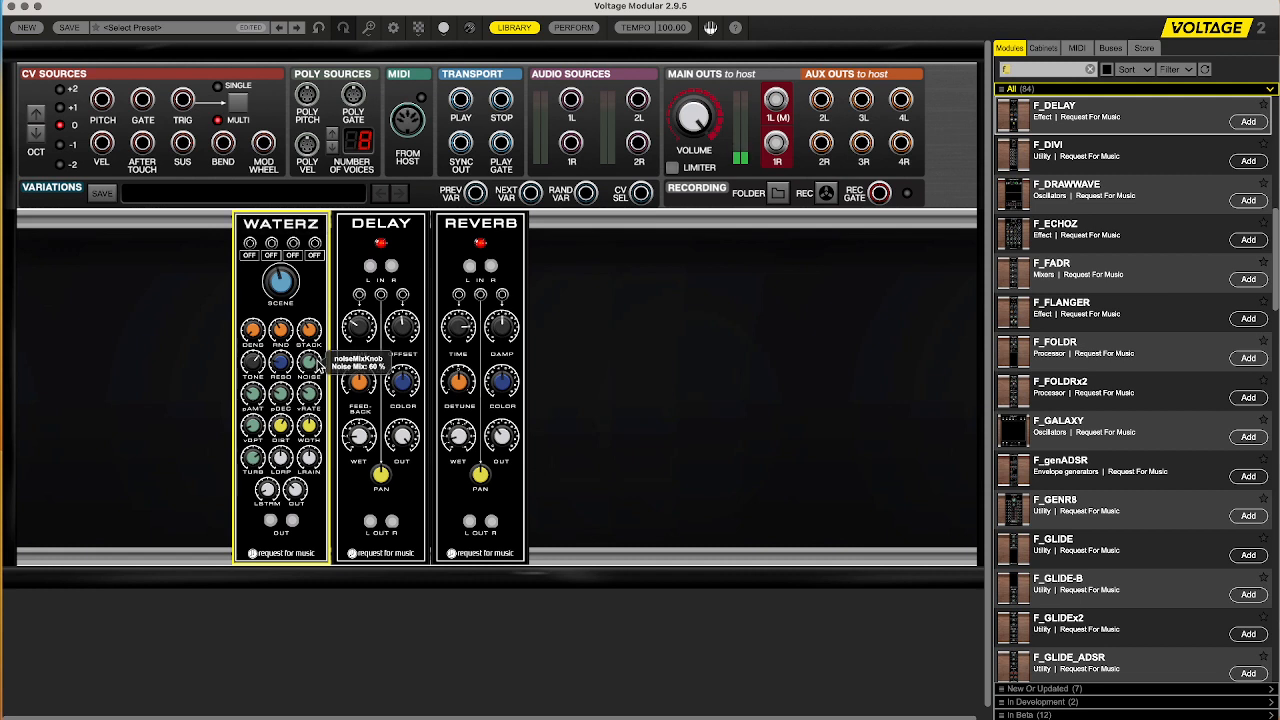
right_click(316, 282)
mouse_move(380, 284)
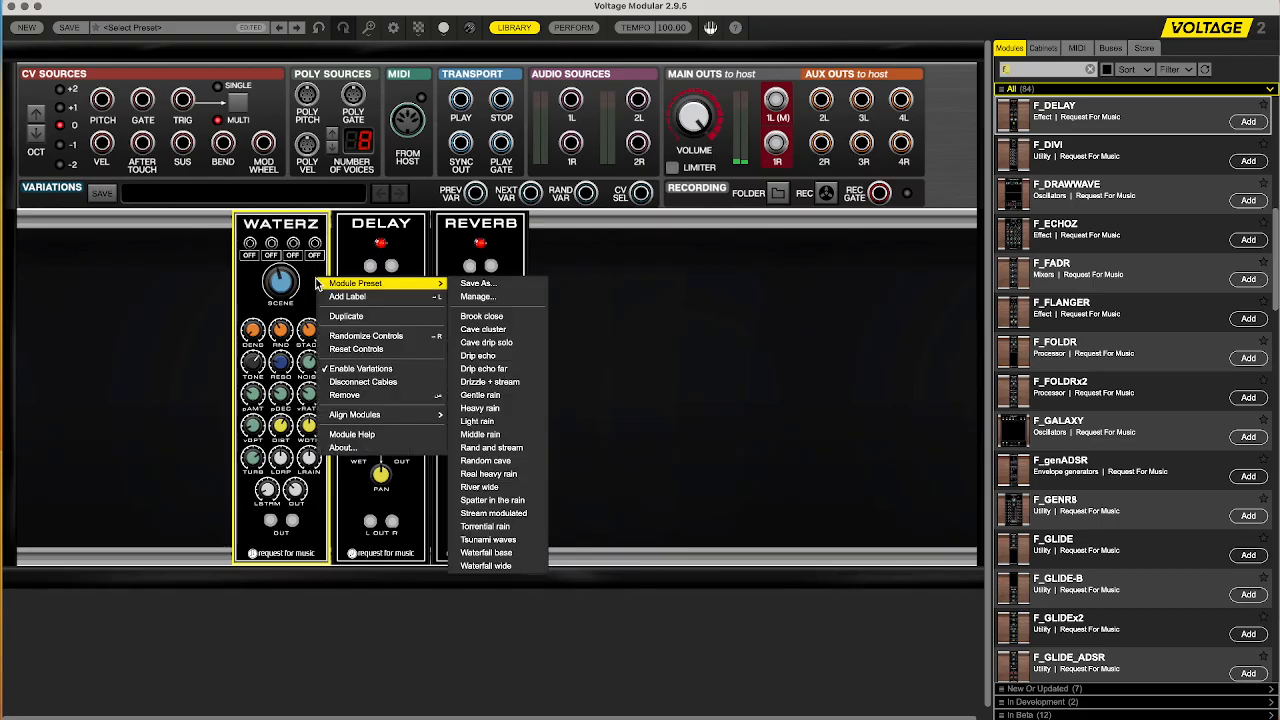
click(505, 399)
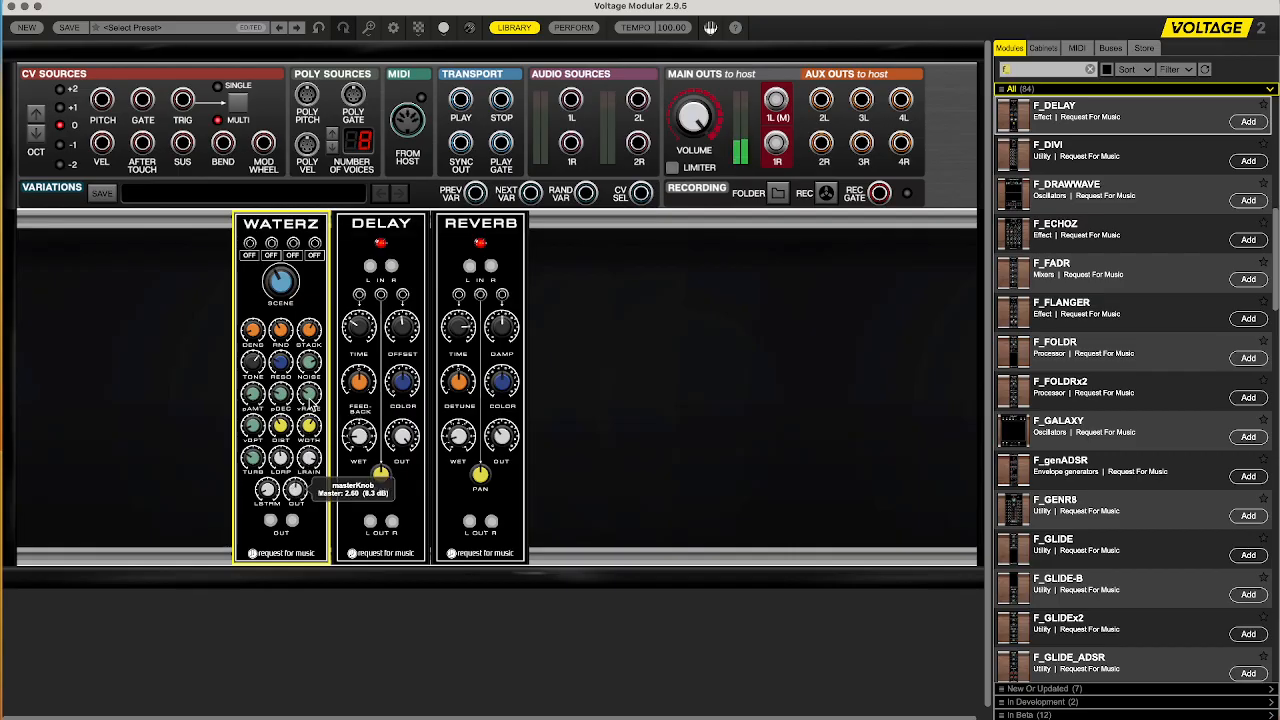
- Load the Heavy rain module preset on WATERZ and fine-tune its tone
right_click(312, 276)
mouse_move(378, 281)
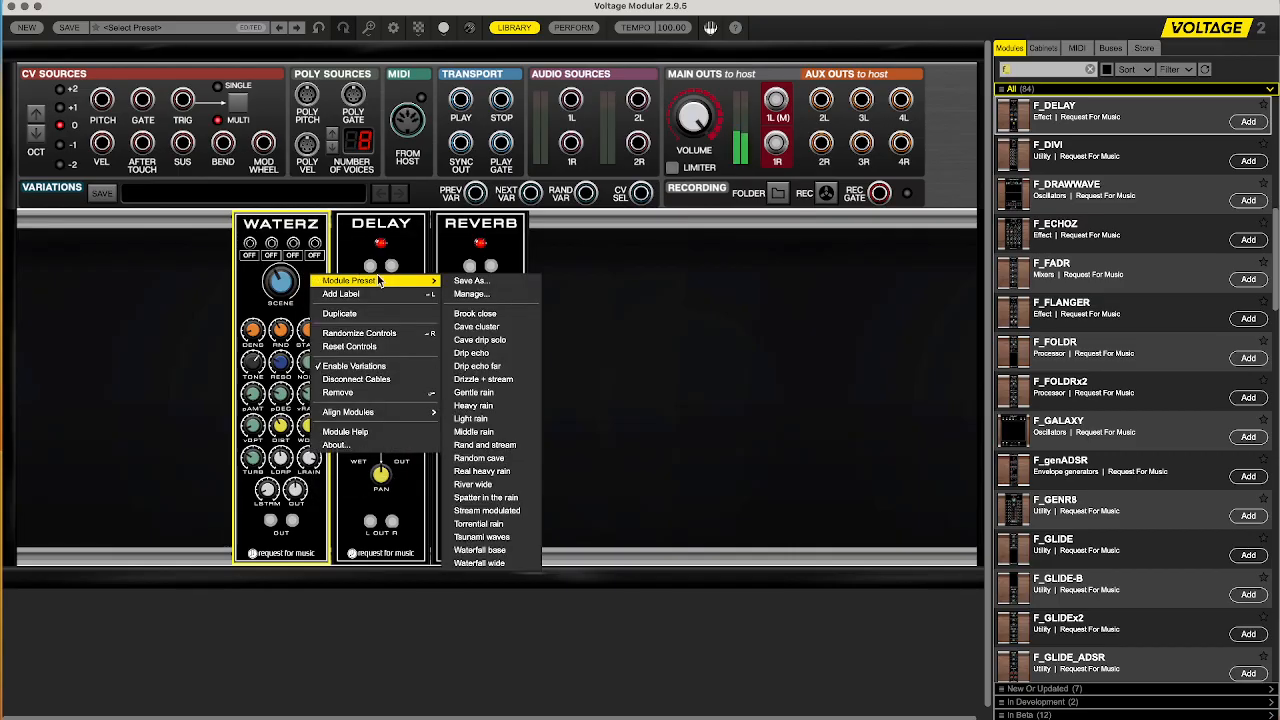
click(488, 411)
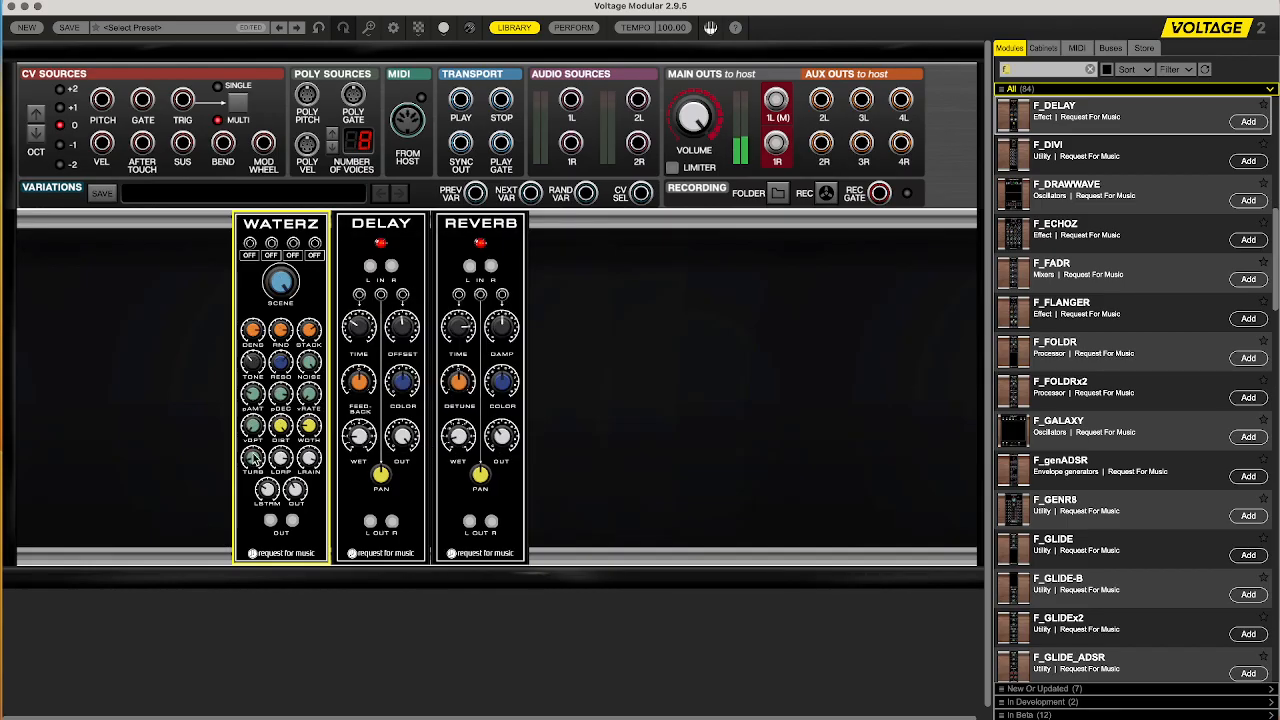
drag(253, 457, 287, 302)
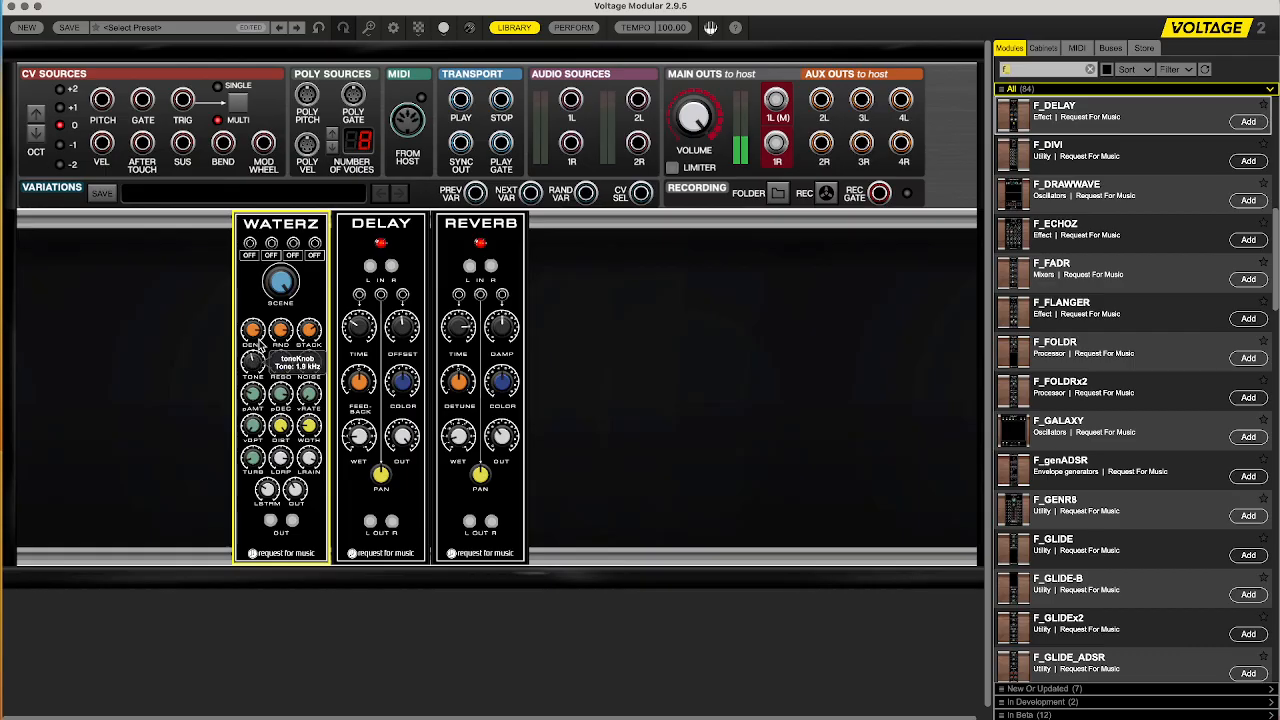
drag(272, 285, 279, 407)
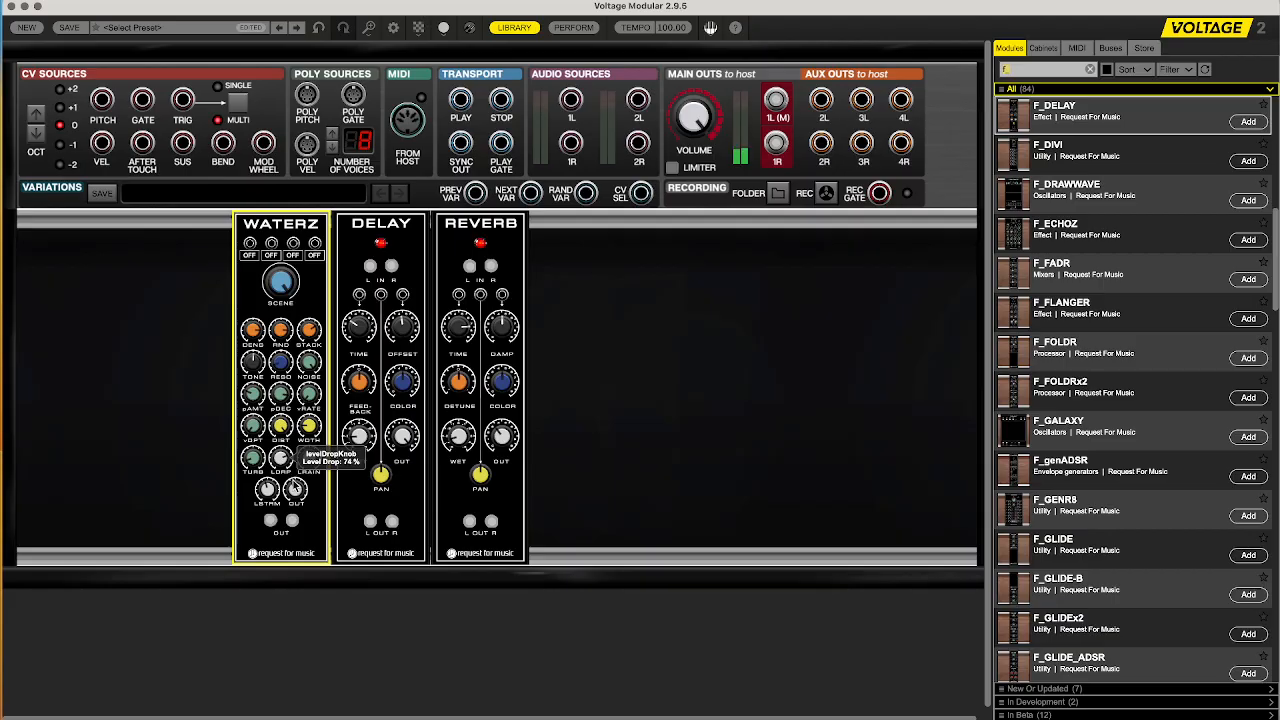
- Audition the Middle rain and River wide module presets on WATERZ
right_click(311, 276)
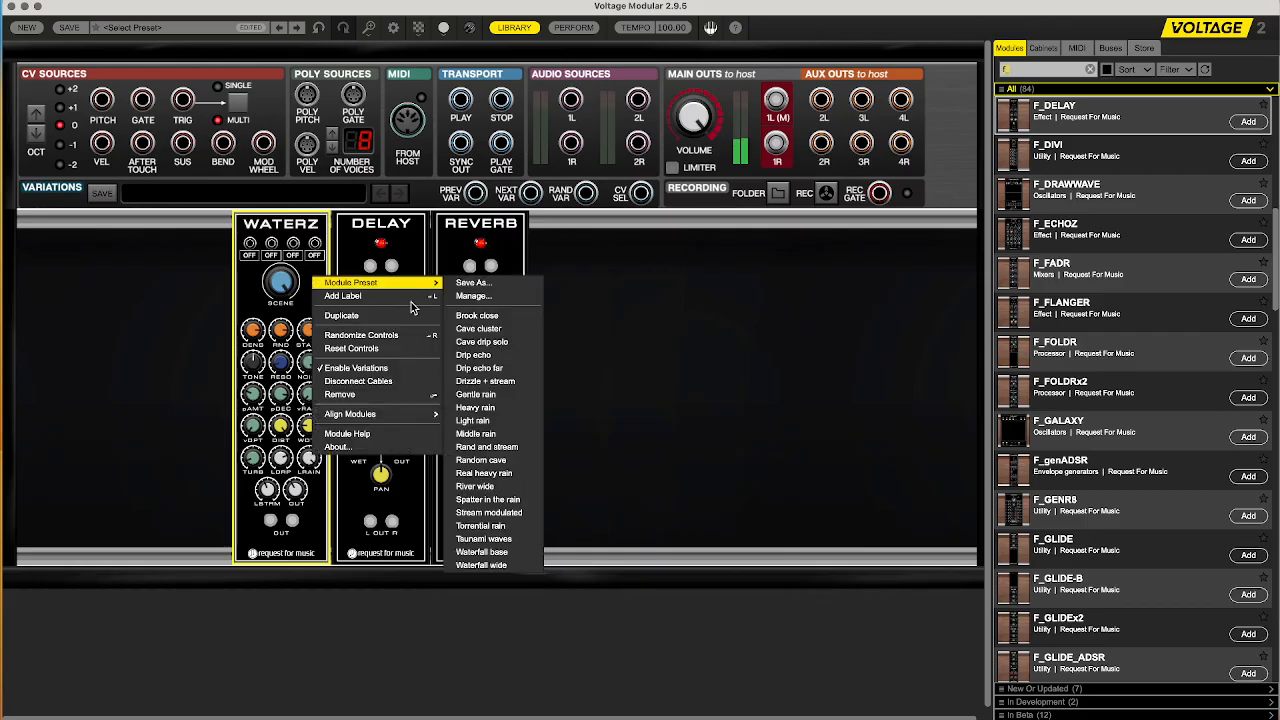
click(482, 436)
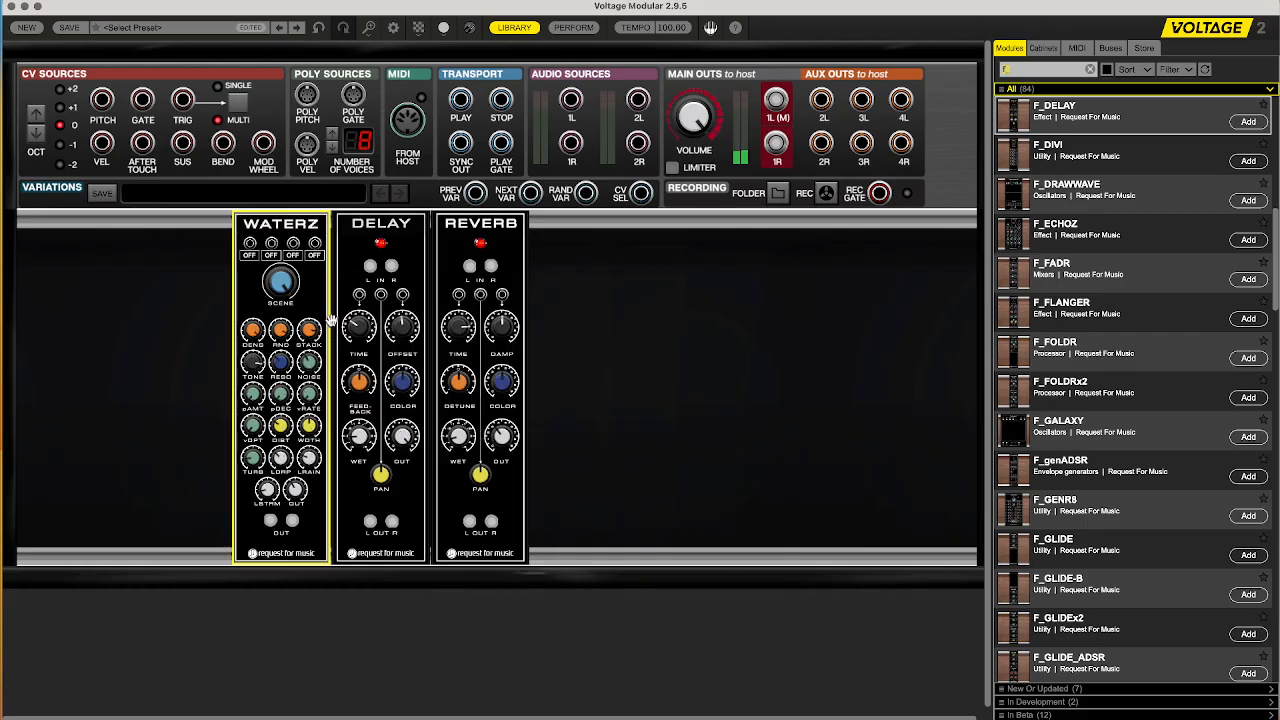
right_click(311, 284)
mouse_move(313, 286)
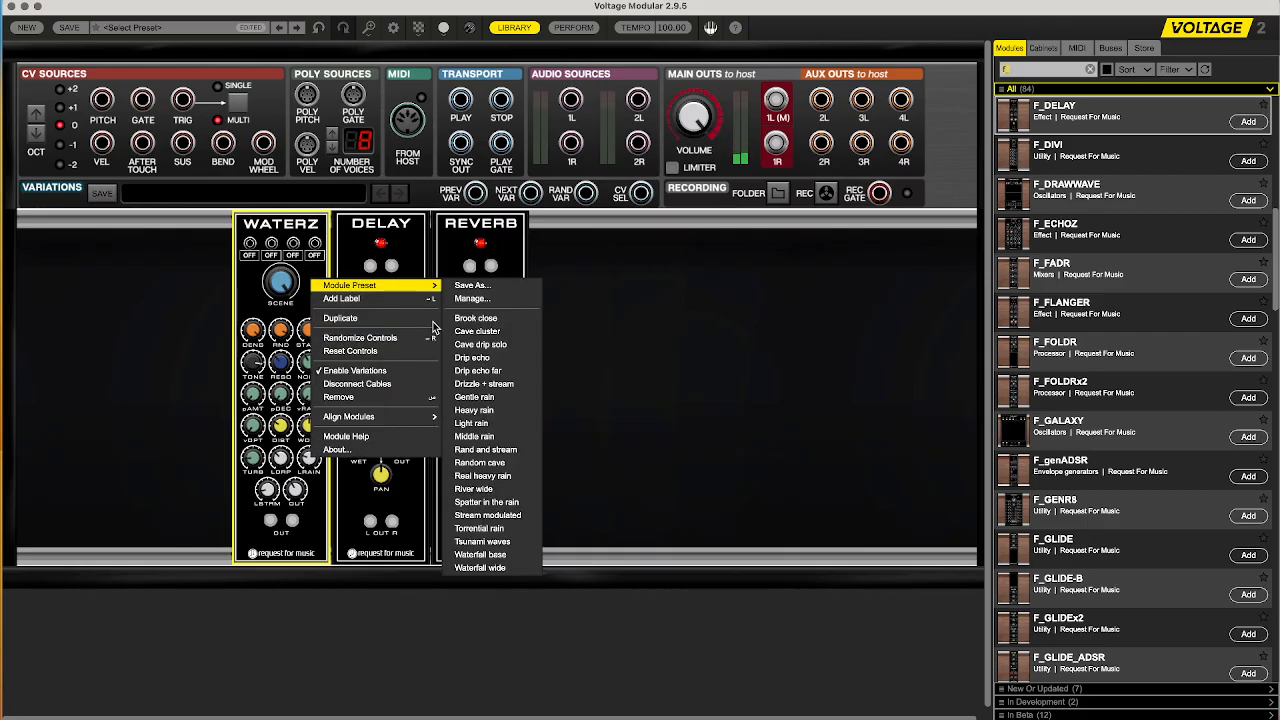
click(480, 484)
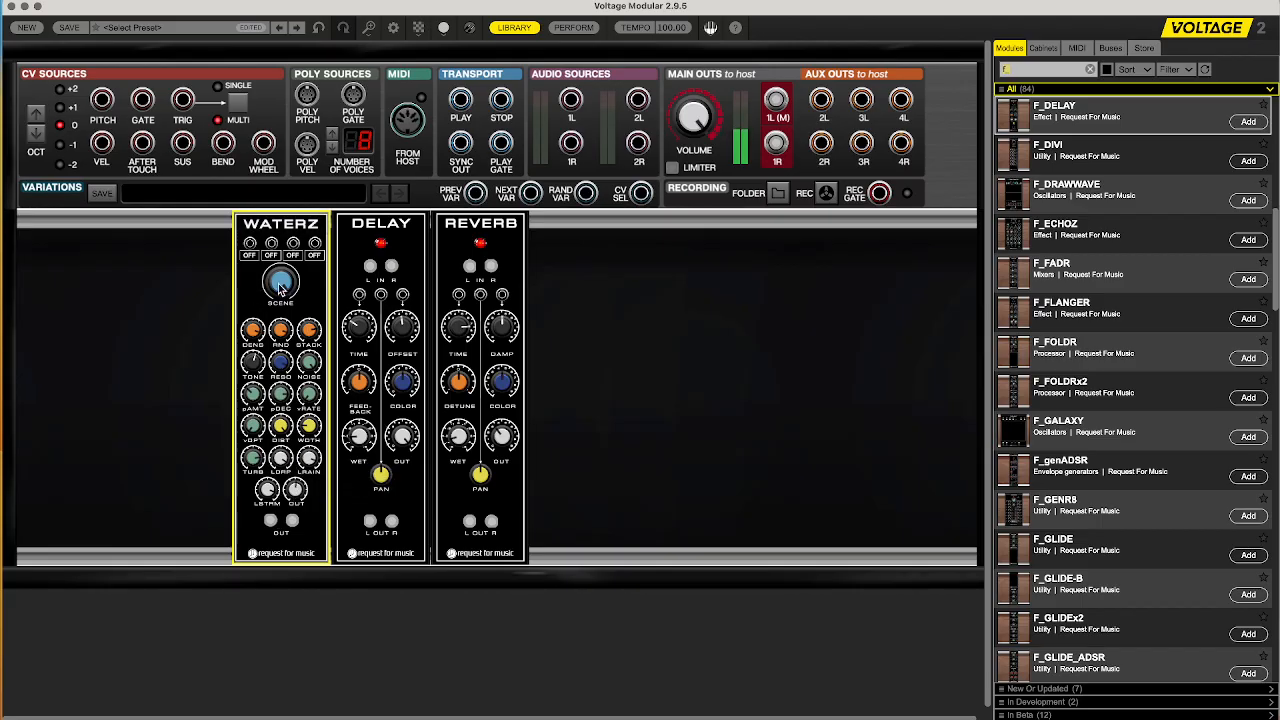
- Audition the Spatter in the rain module preset on WATERZ
mouse_move(281, 288)
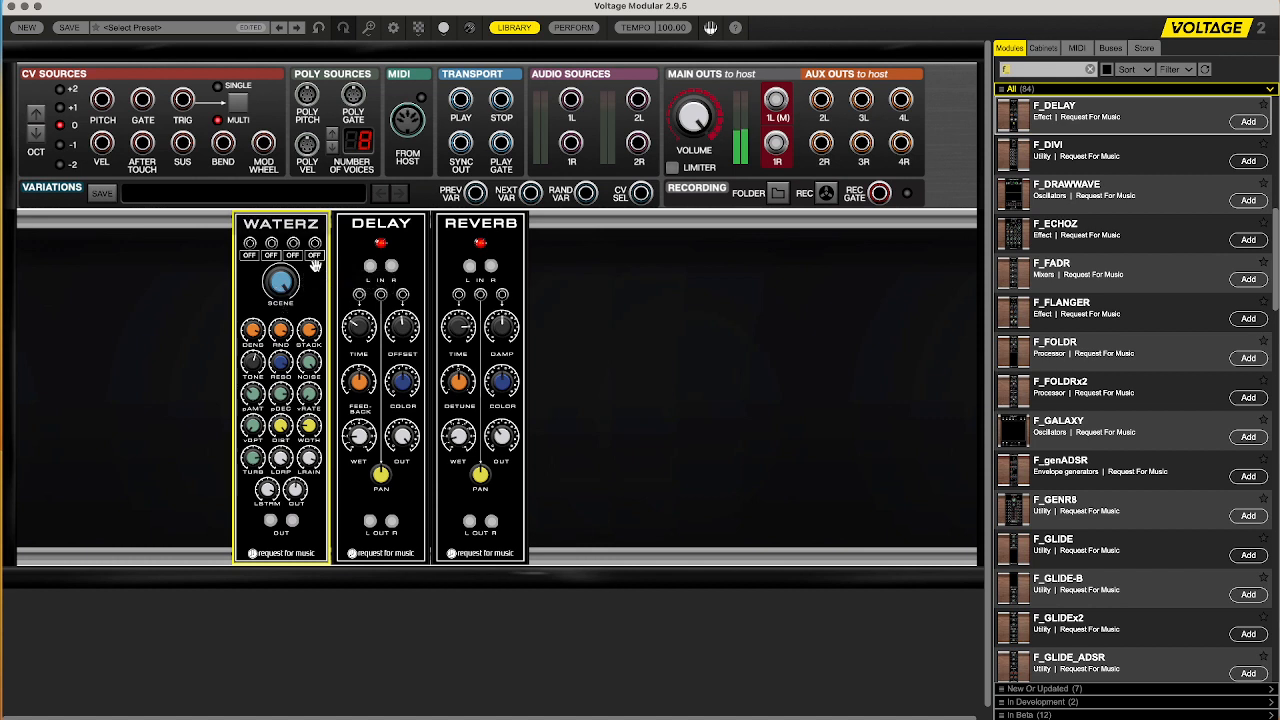
right_click(313, 275)
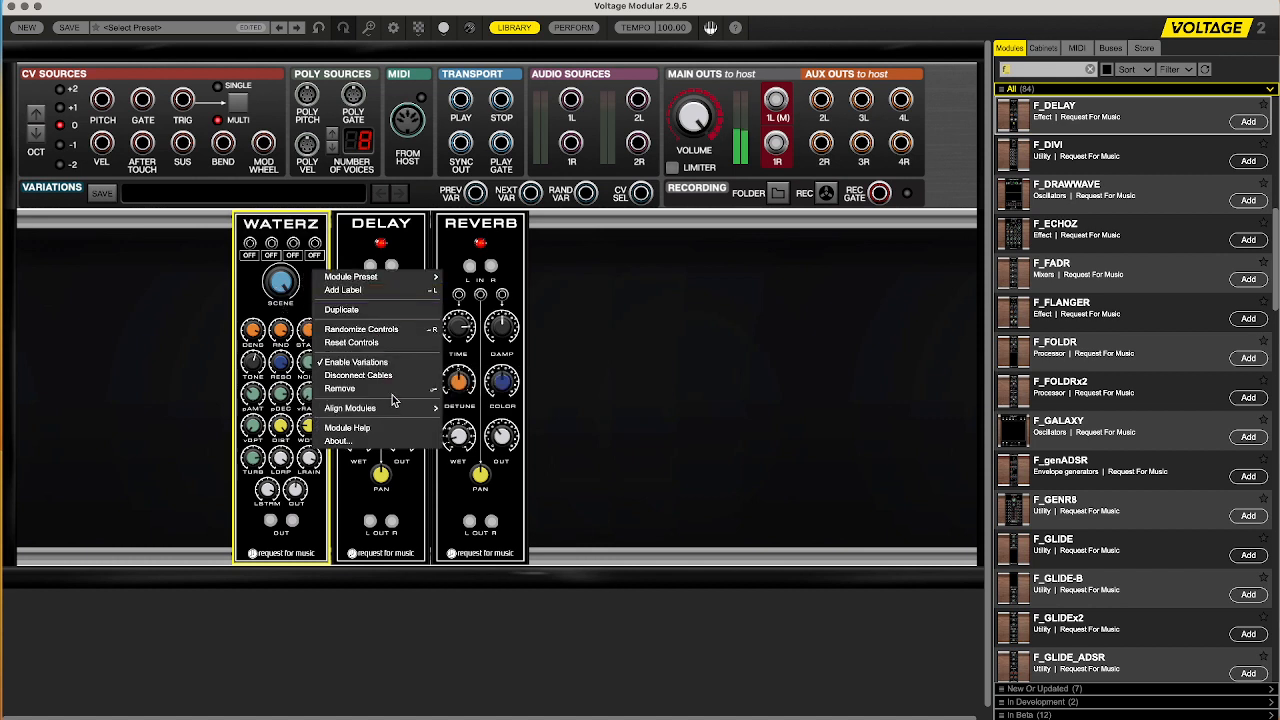
mouse_move(340, 286)
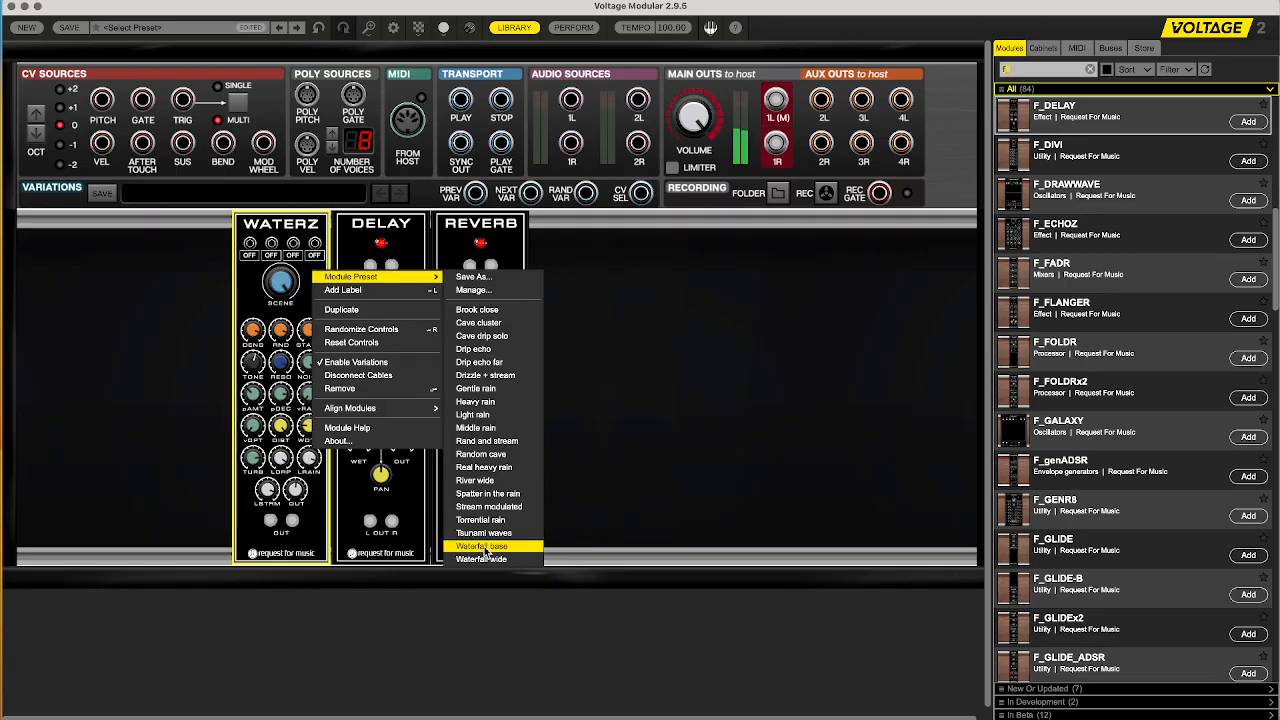
click(493, 492)
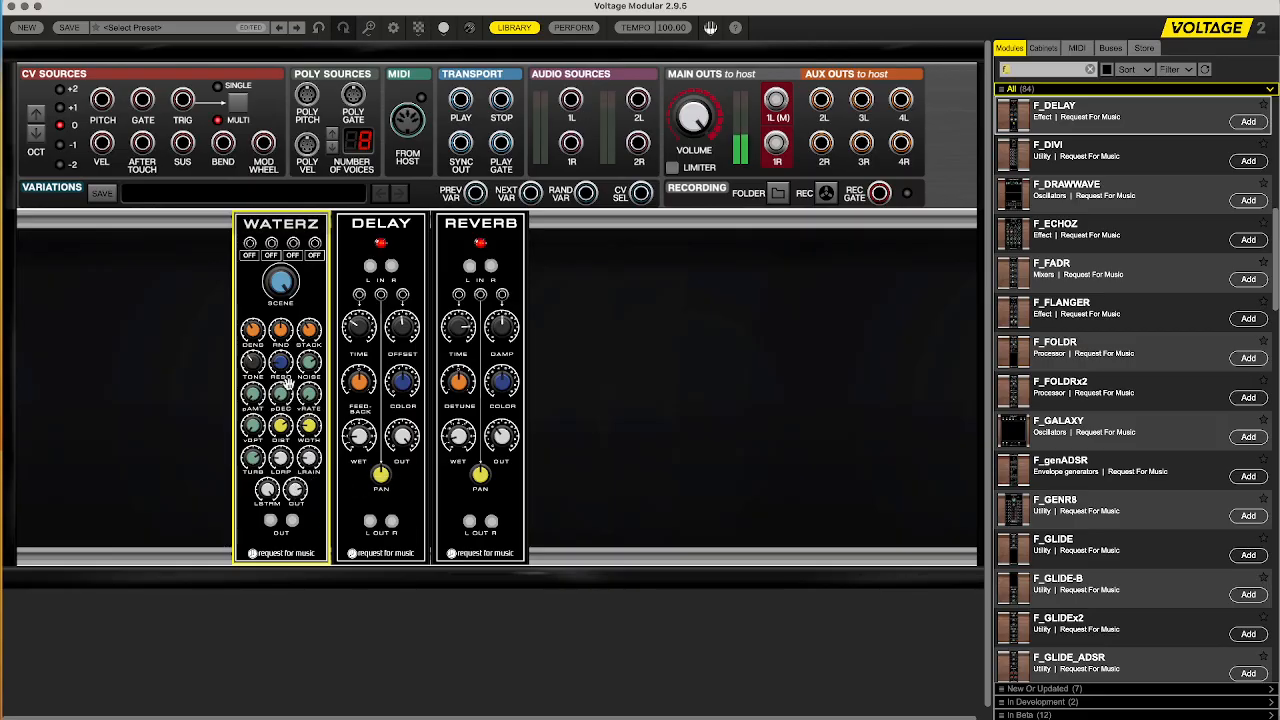
- Load the Tsunami waves module preset on WATERZ and adjust its tone
right_click(312, 278)
mouse_move(328, 286)
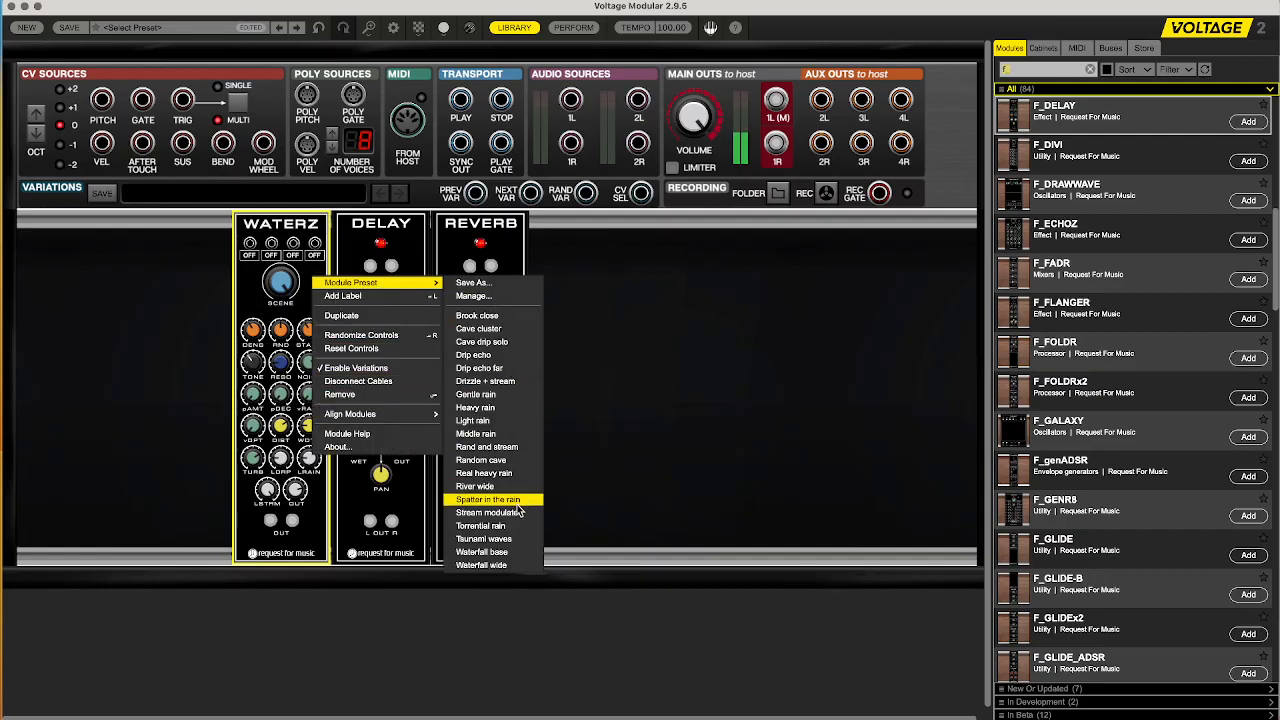
click(493, 541)
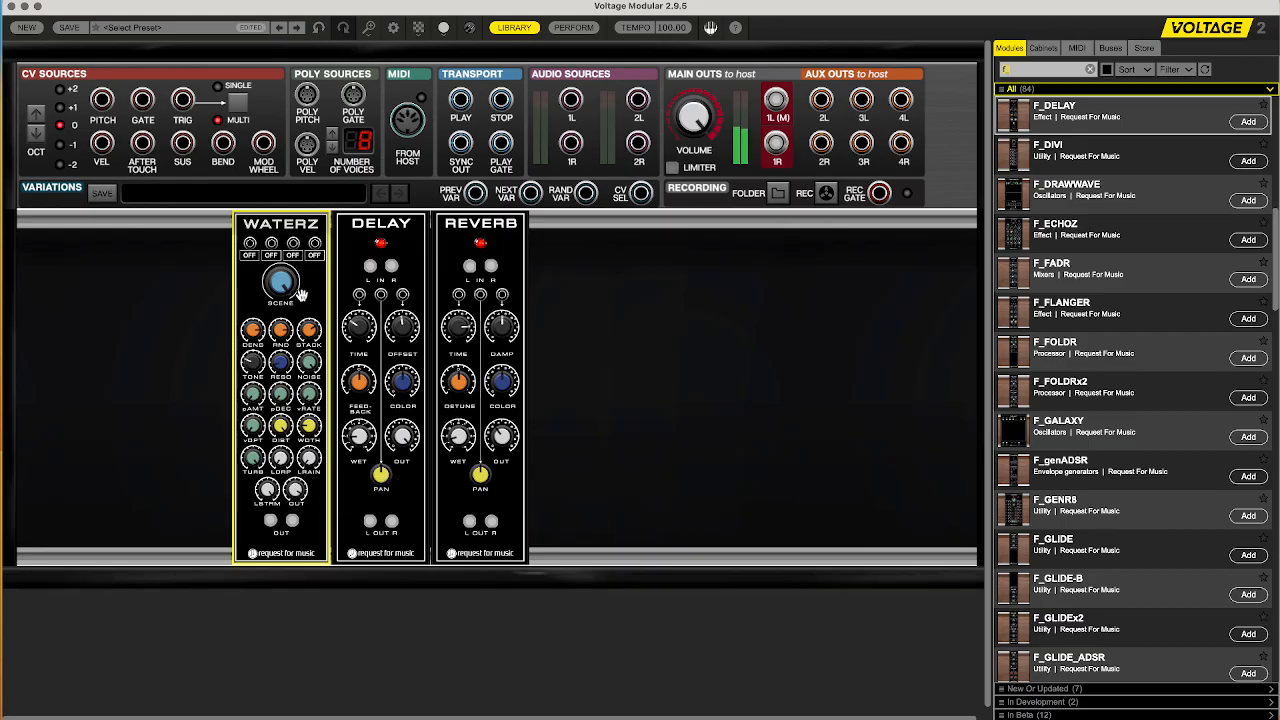
mouse_move(257, 366)
mouse_down()
mouse_move(283, 269)
mouse_move(267, 393)
mouse_move(268, 362)
mouse_up()
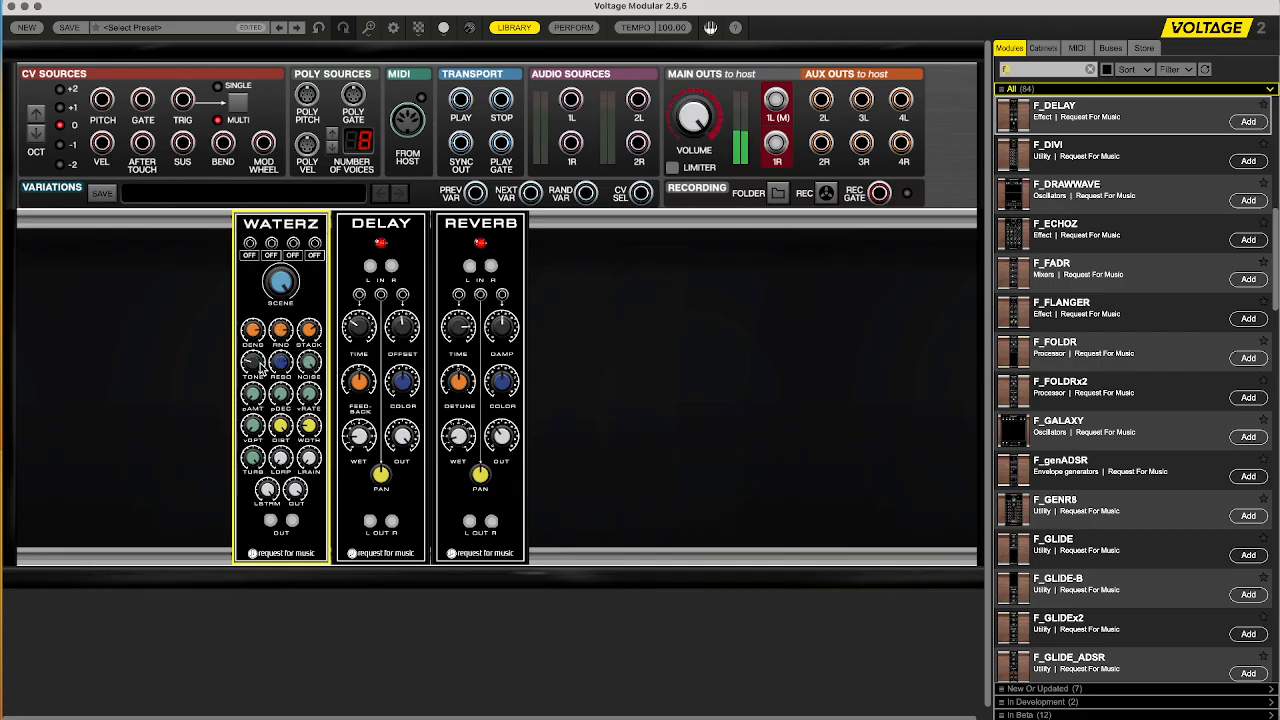
drag(264, 364, 283, 290)
- Load the Waterfall wide module preset on WATERZ and view the modulation destinations available for its first CV input
right_click(314, 280)
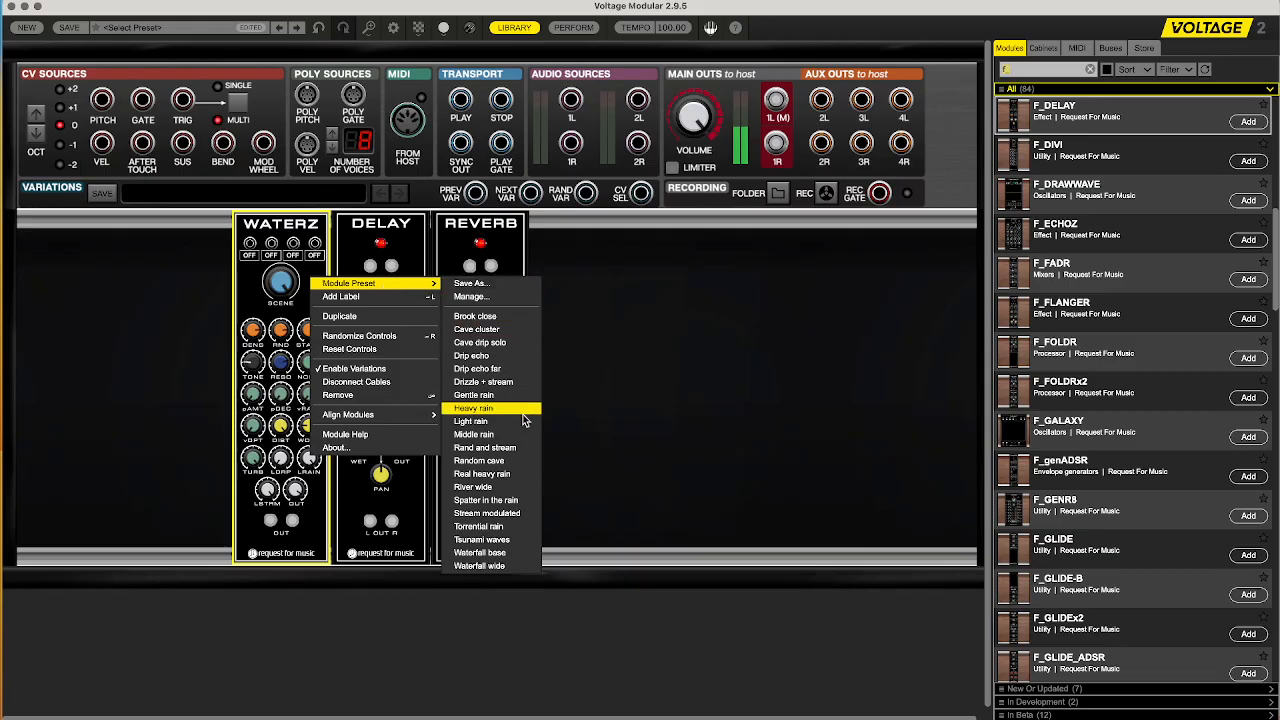
click(497, 561)
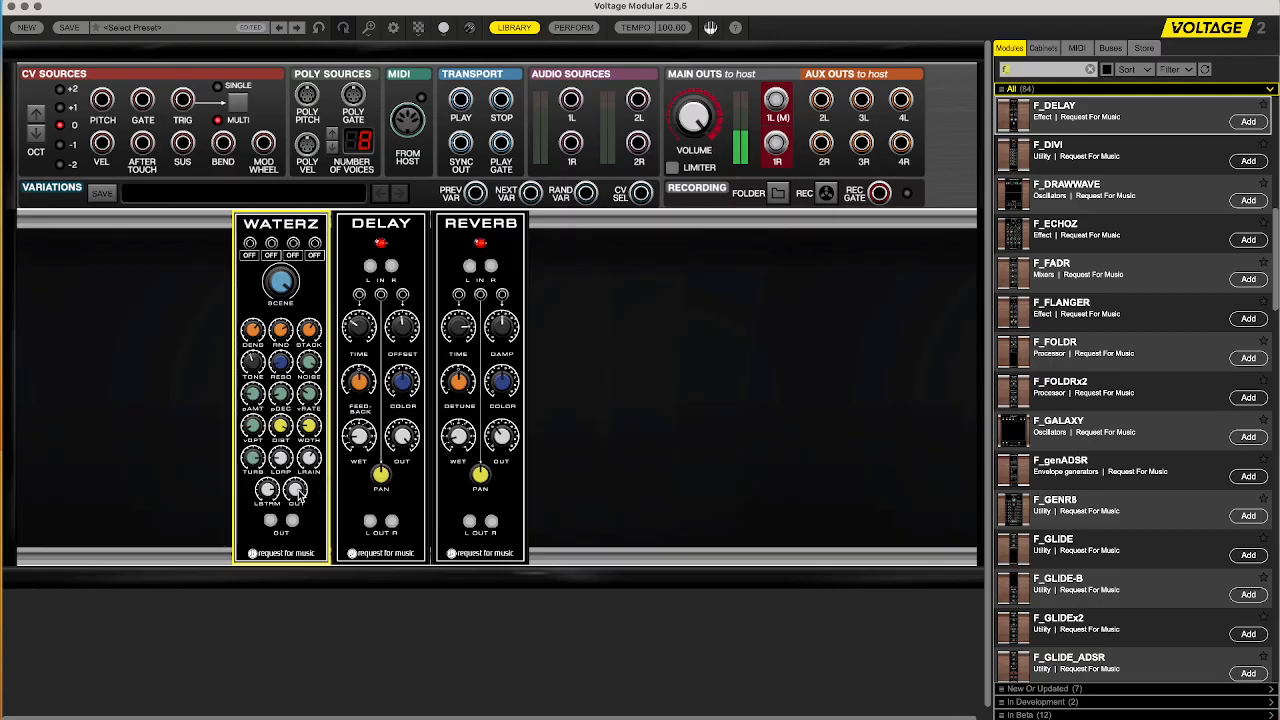
click(250, 257)
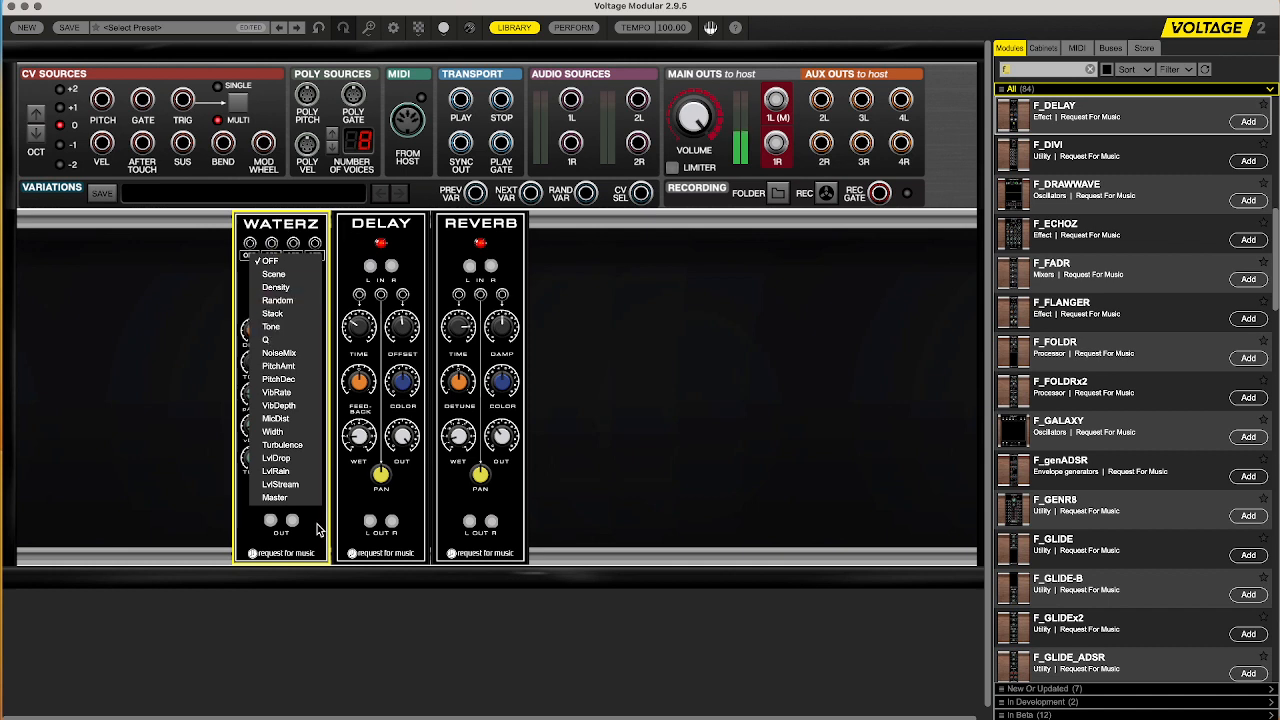
click(317, 245)
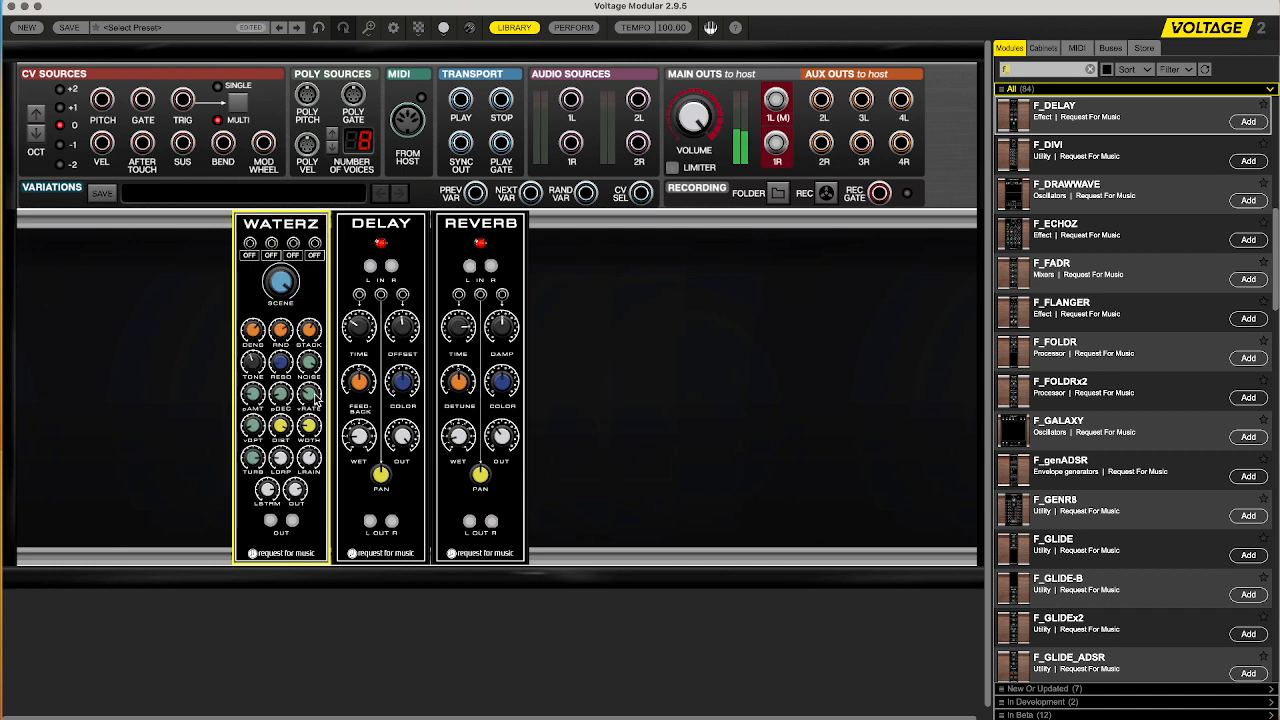